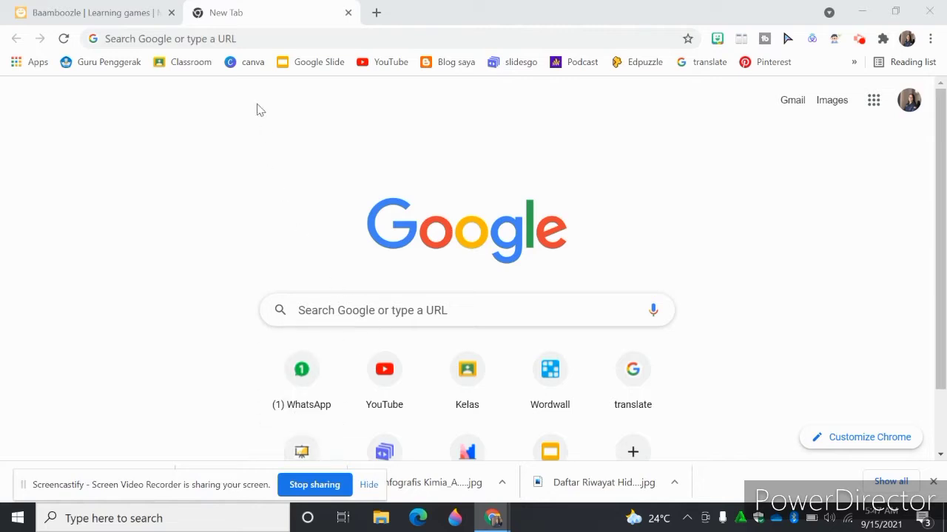
Search the web for baamboozle, open the Baamboozle learning games site and dismiss the translation offer.
left_click(248, 34)
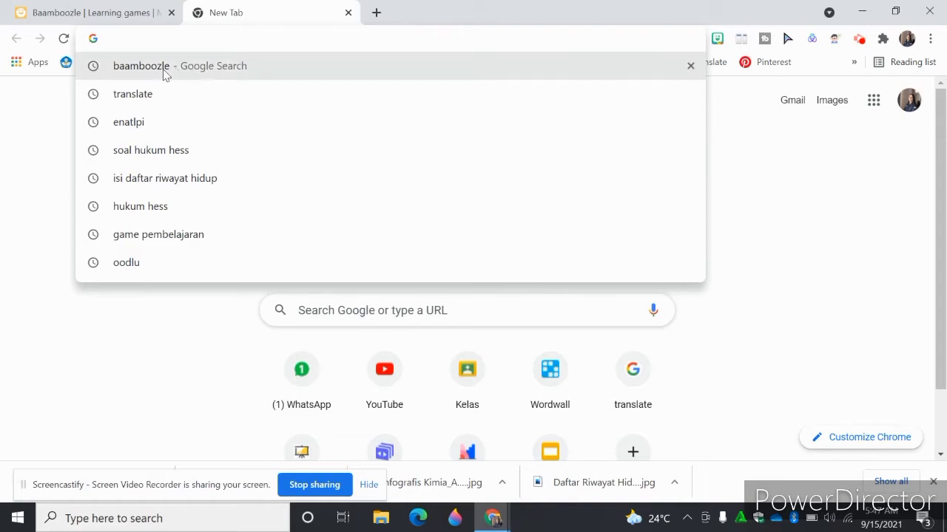
left_click(164, 70)
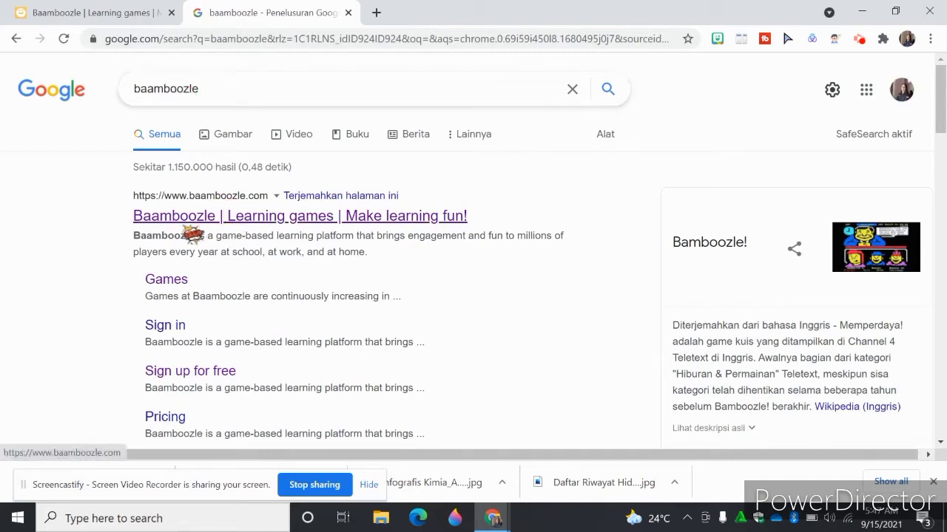
left_click(282, 222)
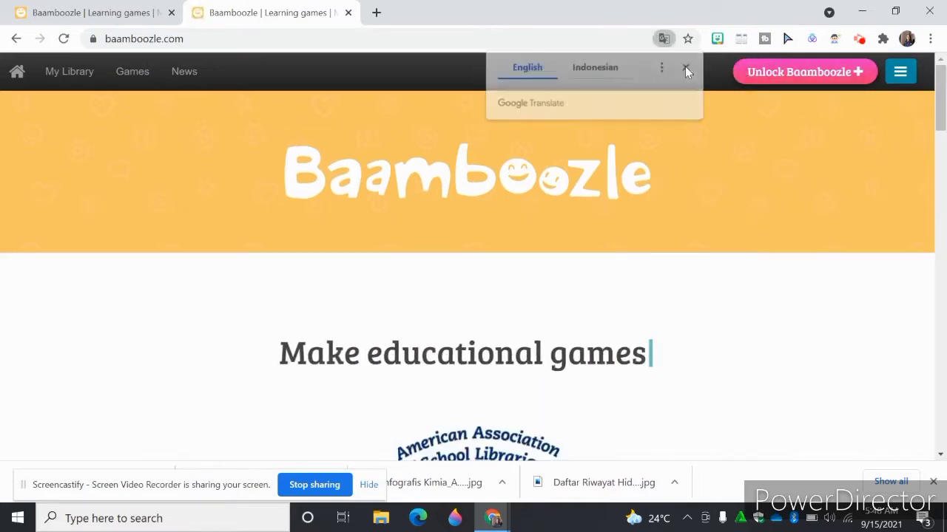
left_click(683, 67)
left_click(900, 71)
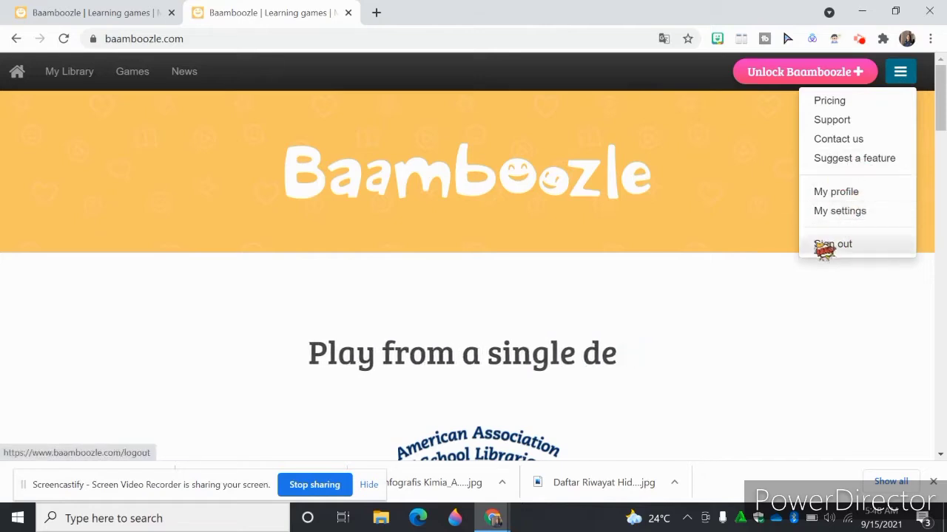
left_click(754, 191)
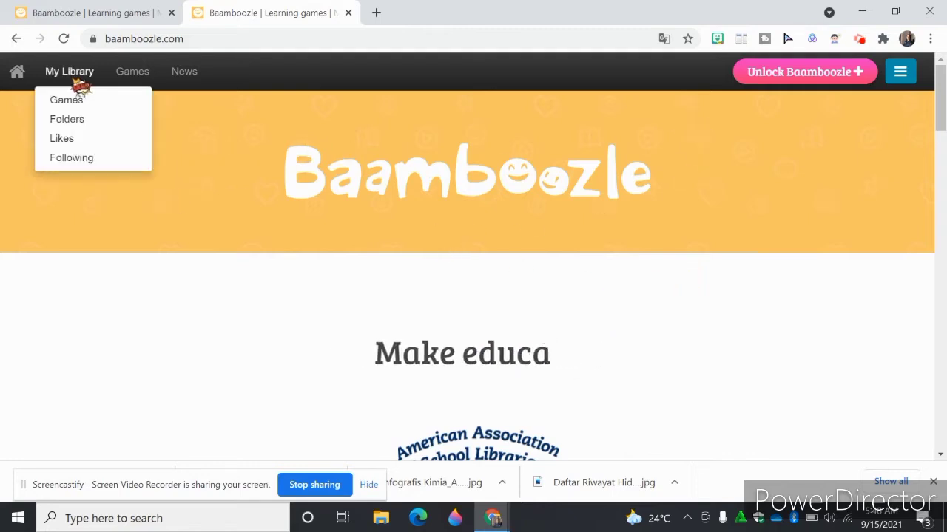
Open the personal games library on Baamboozle and start creating a new game.
left_click(65, 74)
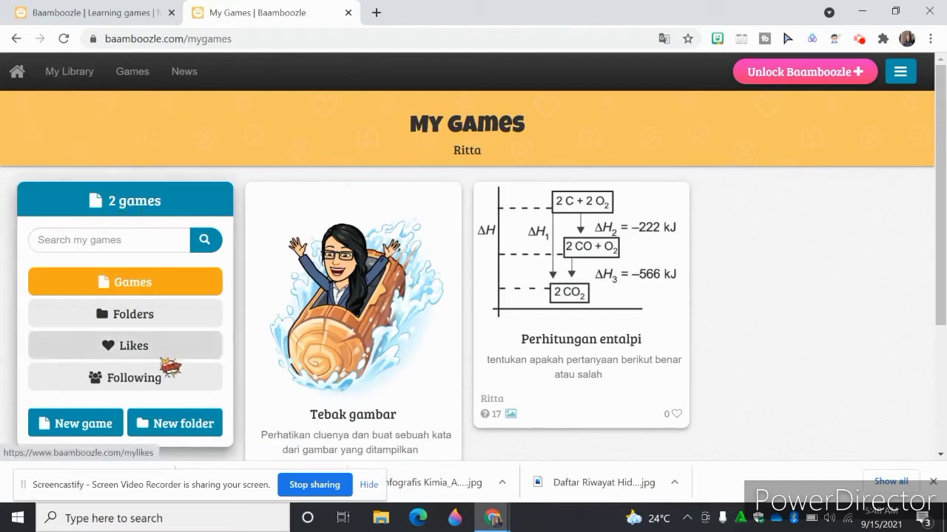
scroll(169, 408, "down", 2)
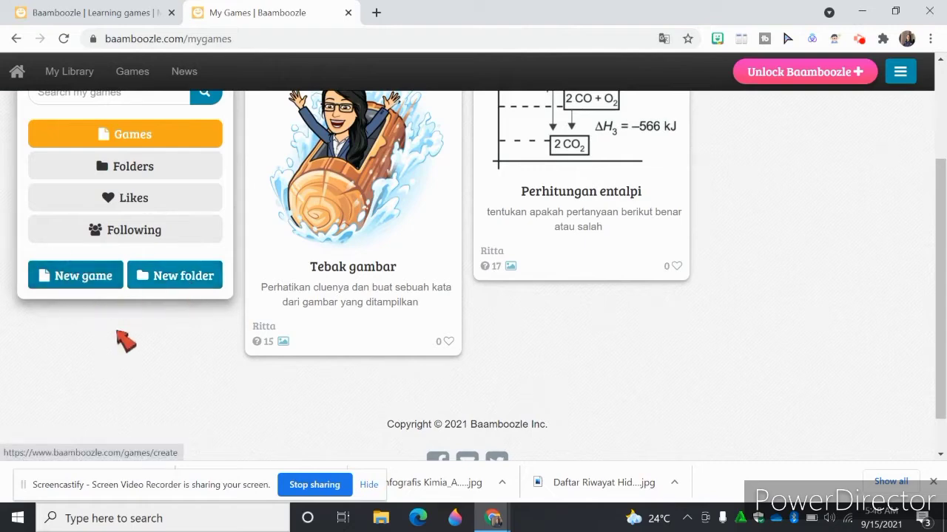
scroll(159, 342, "up", 1)
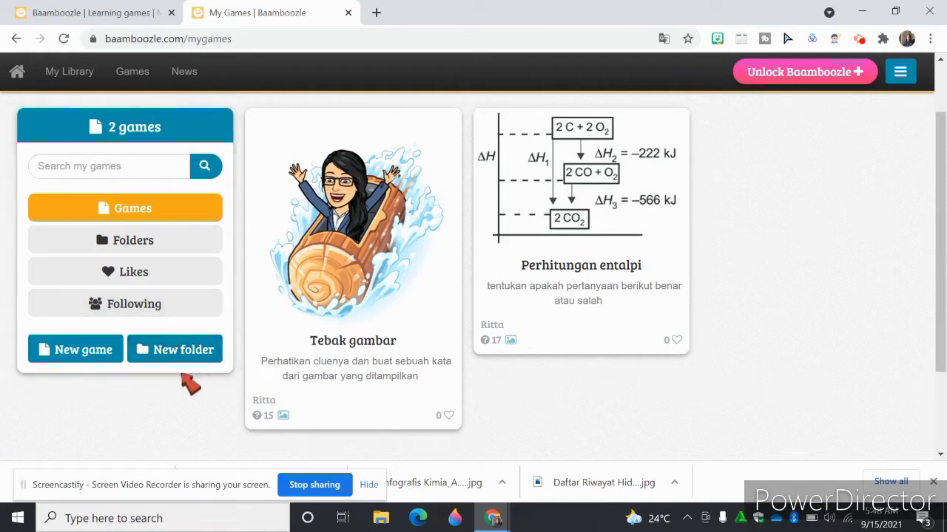
scroll(222, 327, "up", 1)
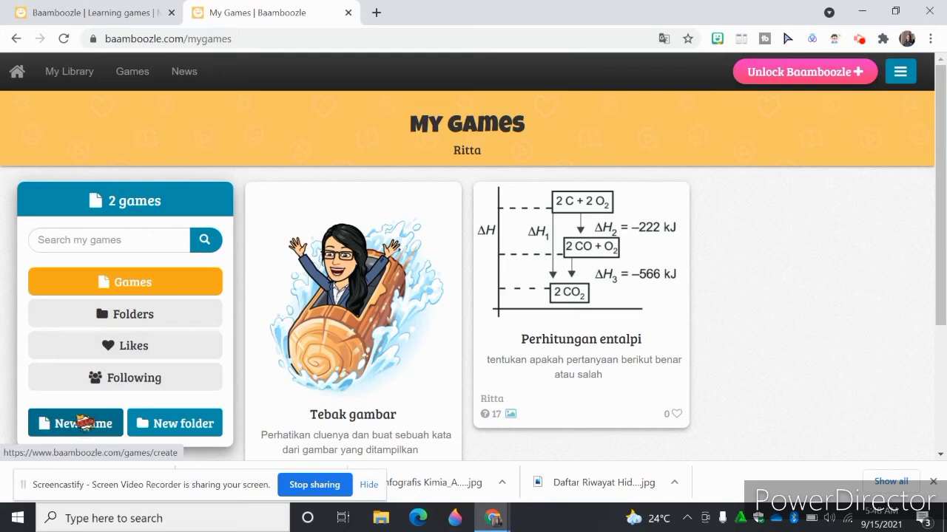
left_click(99, 427)
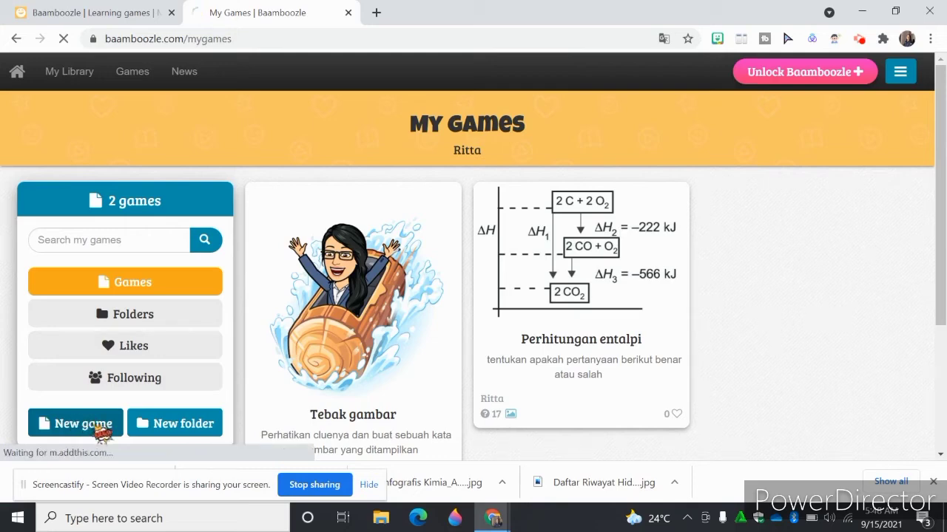
Look at the import option for Quizlet or Kahoot games and return to manual game creation.
scroll(103, 396, "down", 2)
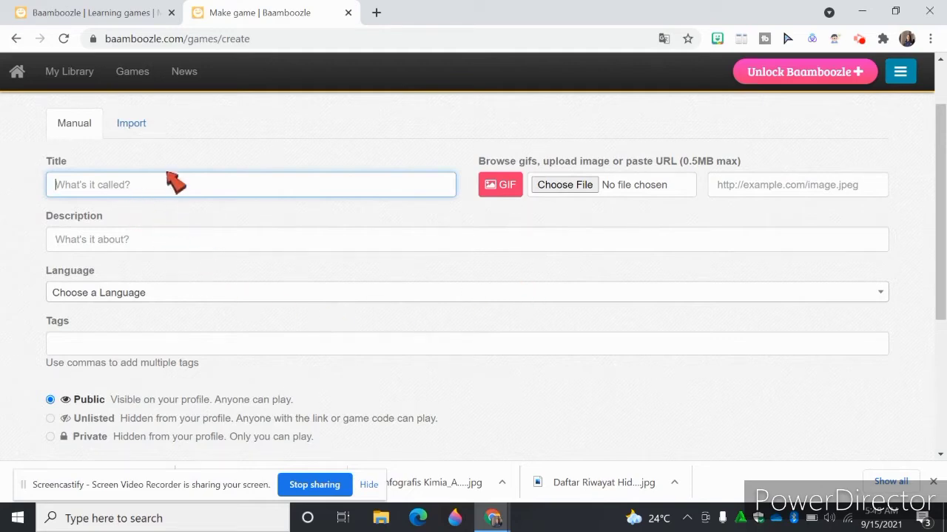
left_click(133, 126)
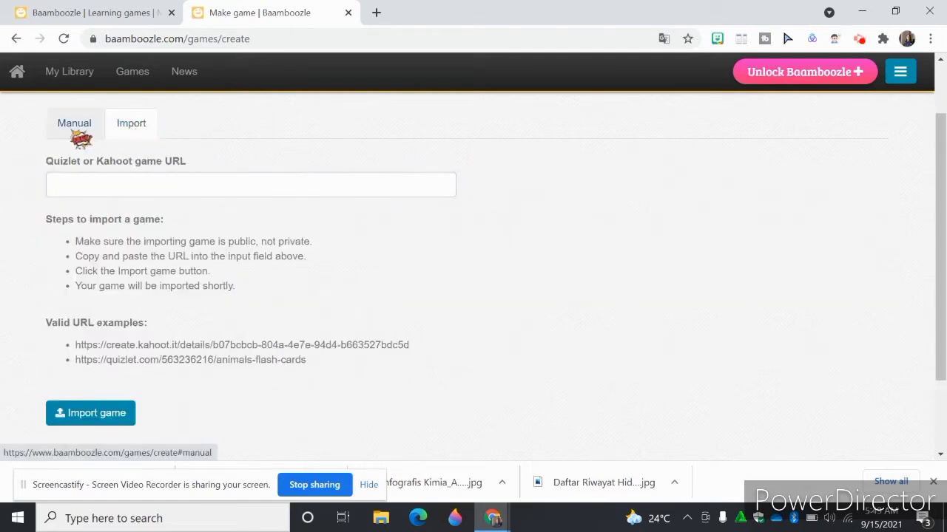
left_click(77, 132)
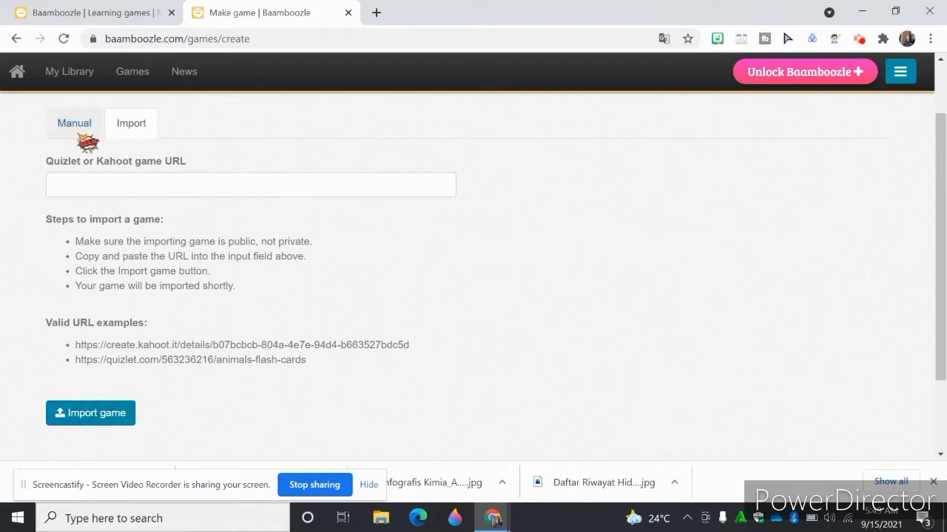
left_click(75, 124)
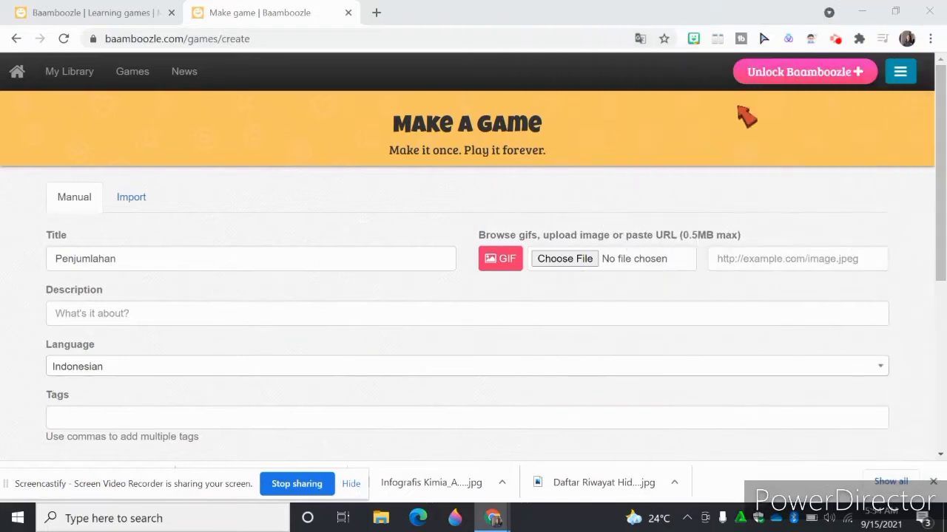
Create a public game titled "Penjumlahan" with the description "Jumlahkan bilangan berikut ini" and Indonesian as its language.
left_click(126, 265)
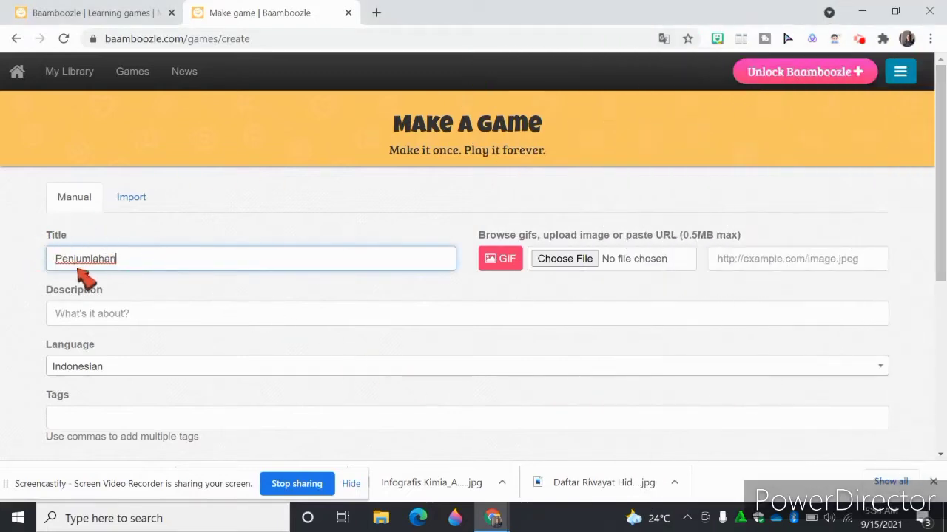
left_click(116, 311)
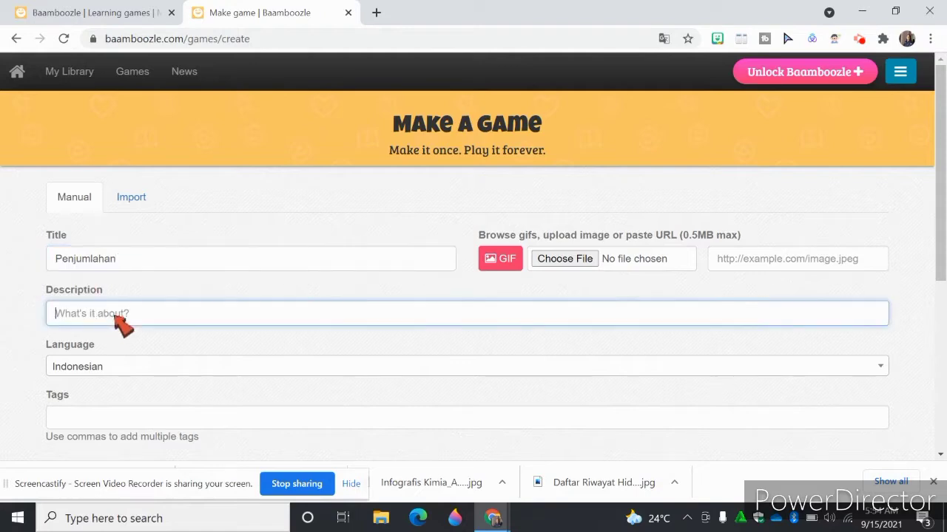
type("Jumlah")
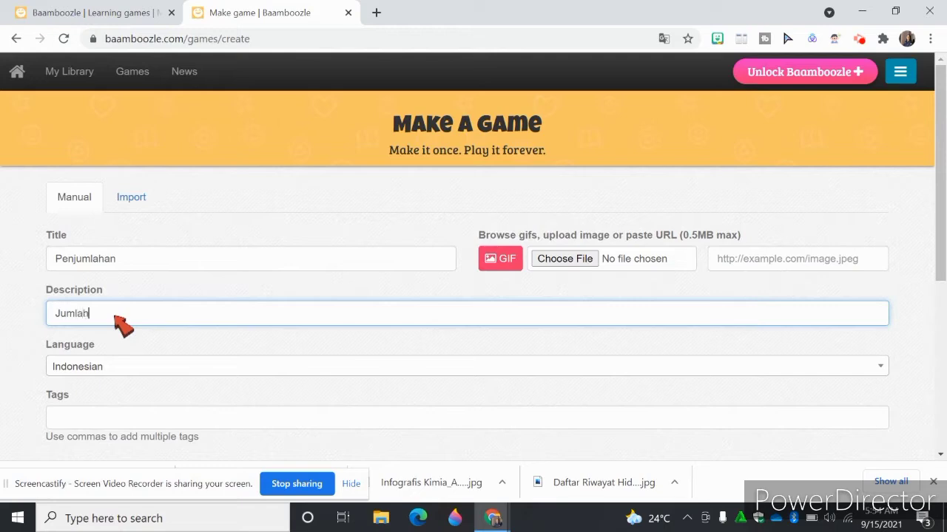
type("kan bilangan berikut ini")
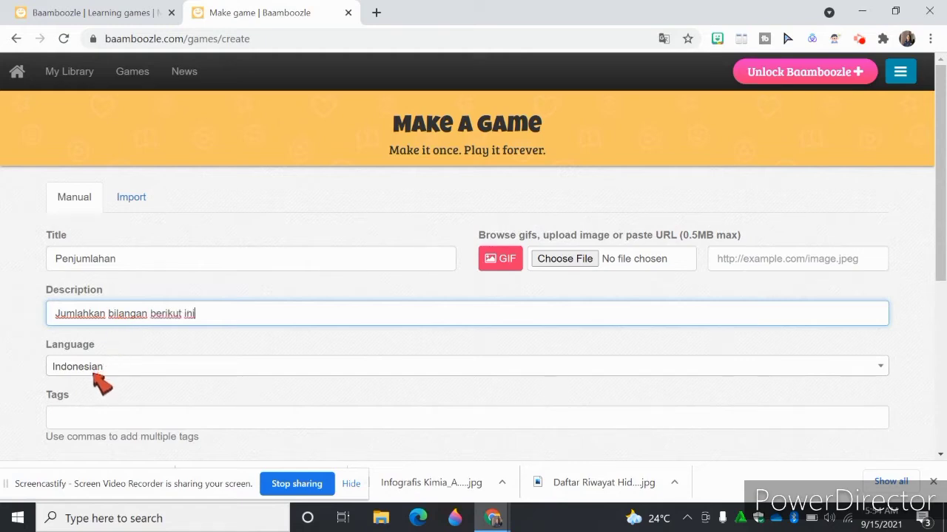
left_click(109, 364)
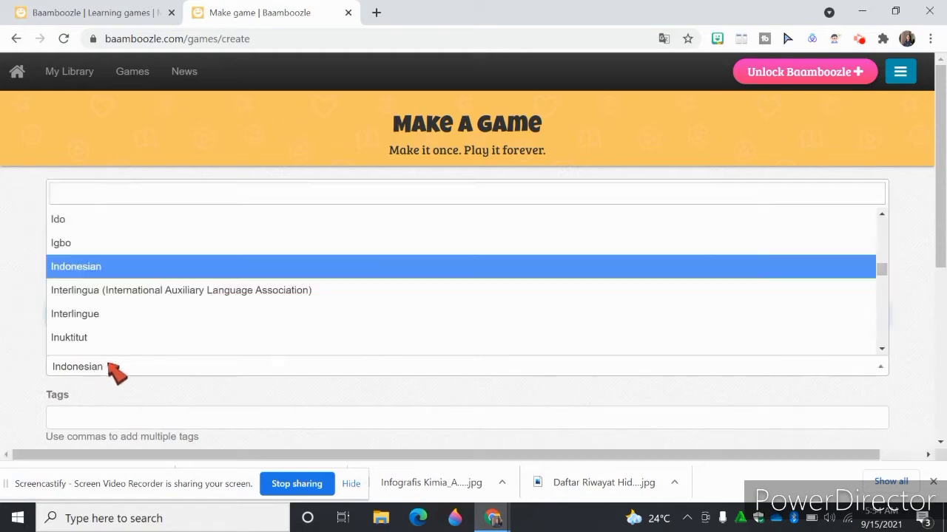
left_click(120, 266)
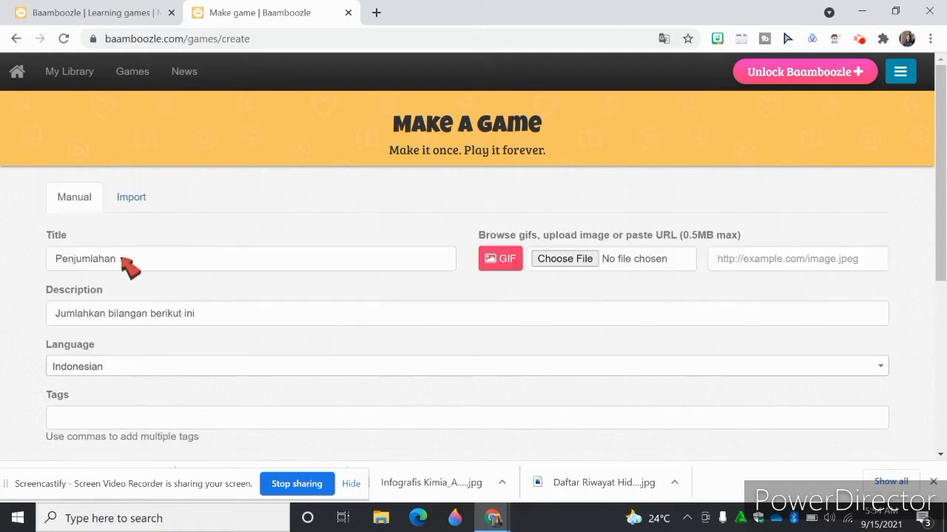
scroll(175, 370, "down", 2)
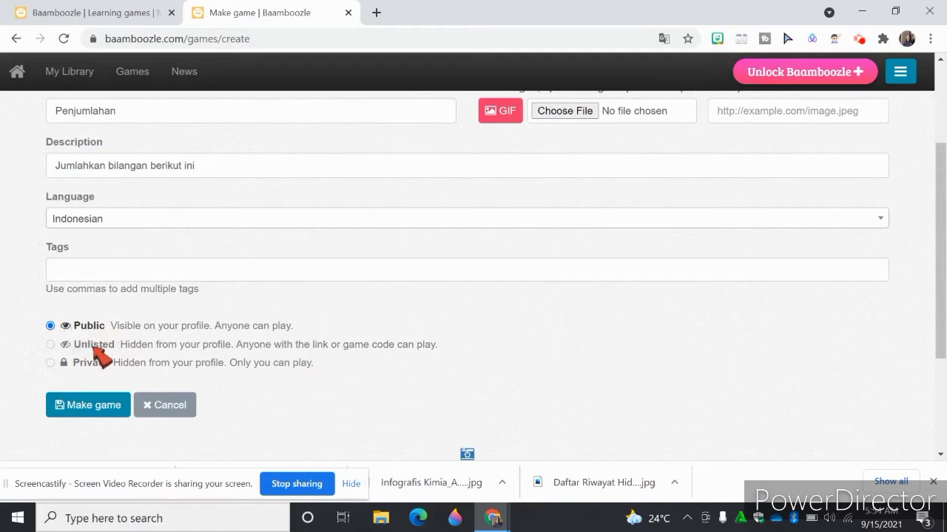
left_click(86, 411)
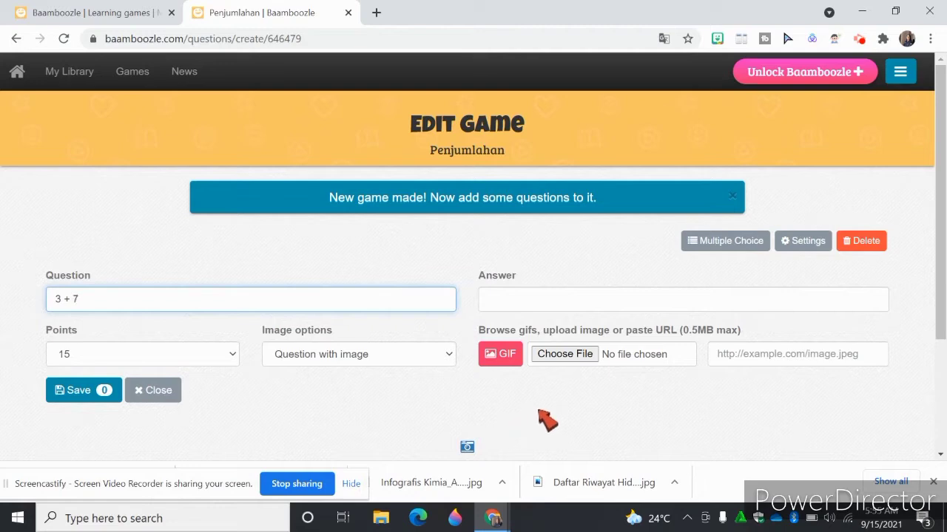
Add the question "3 + 7" with the answer 10, worth 5 points, and save it to the game.
left_click(547, 304)
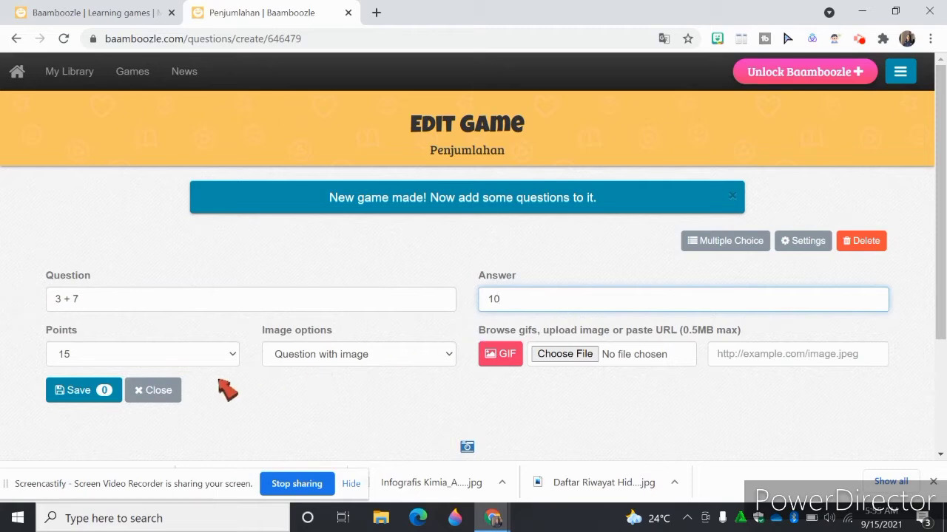
left_click(236, 356)
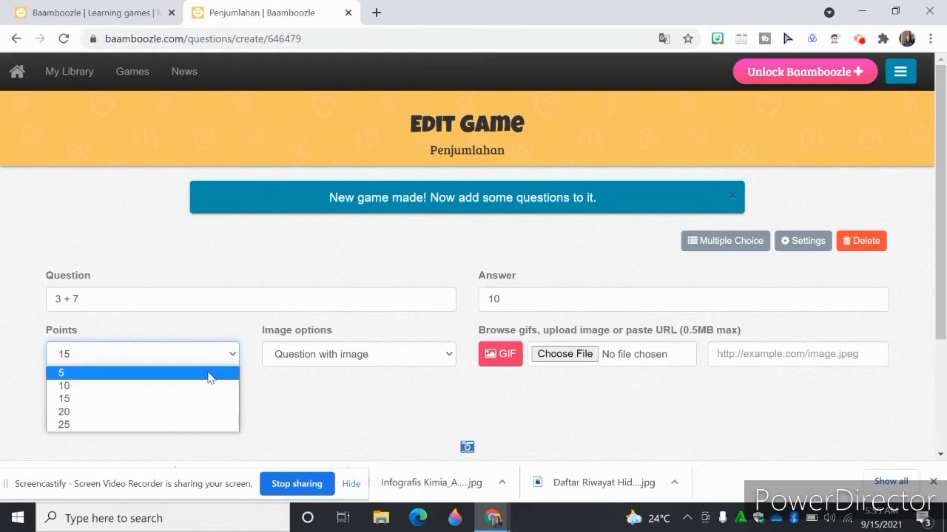
left_click(211, 374)
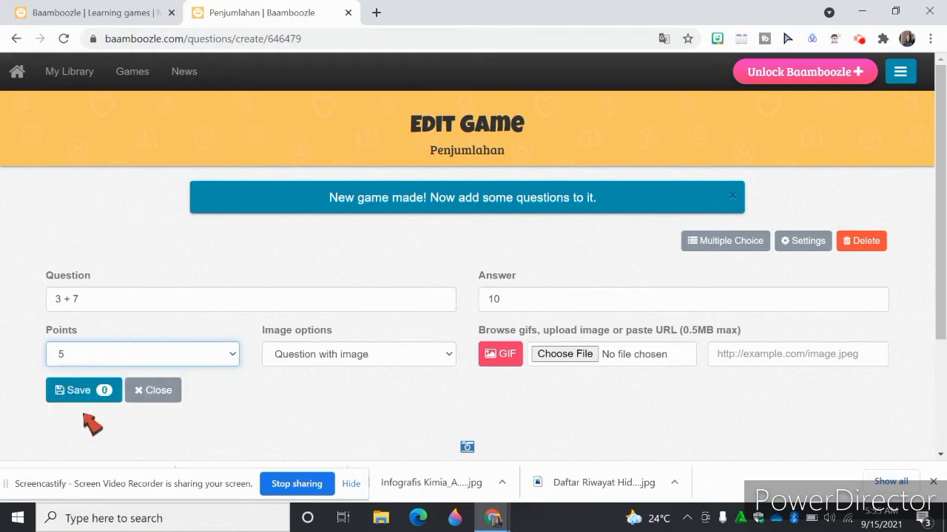
left_click(80, 397)
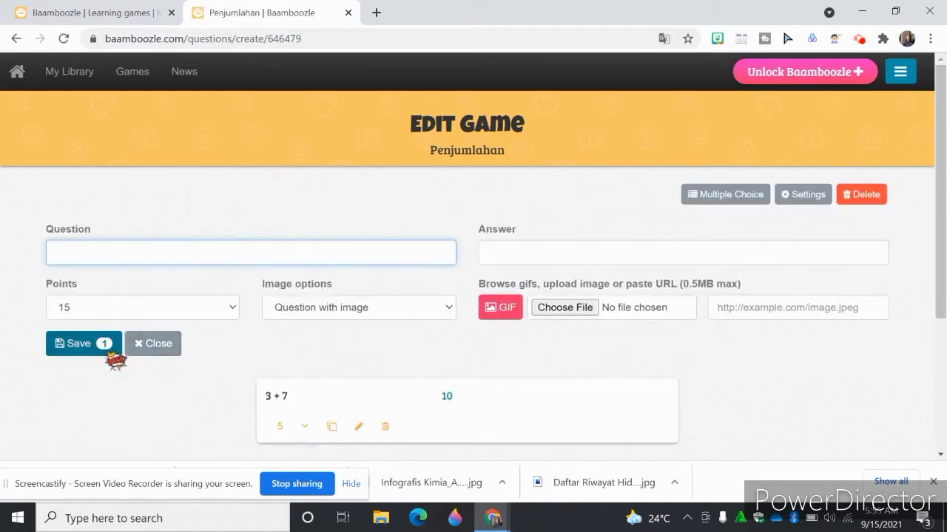
left_click(110, 343)
left_click(111, 342)
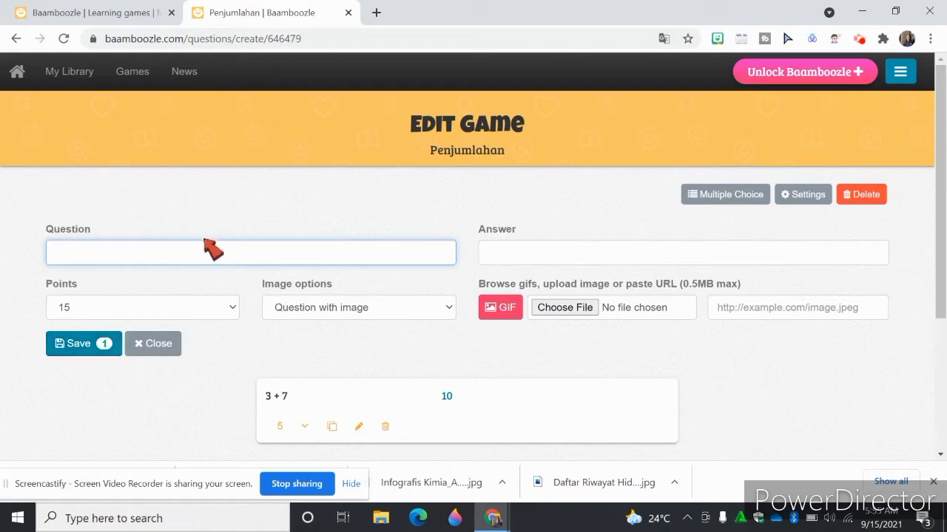
Add the question "2 - 2" with the answer 0, worth 10 points, and save it to the game.
type("2 - 2")
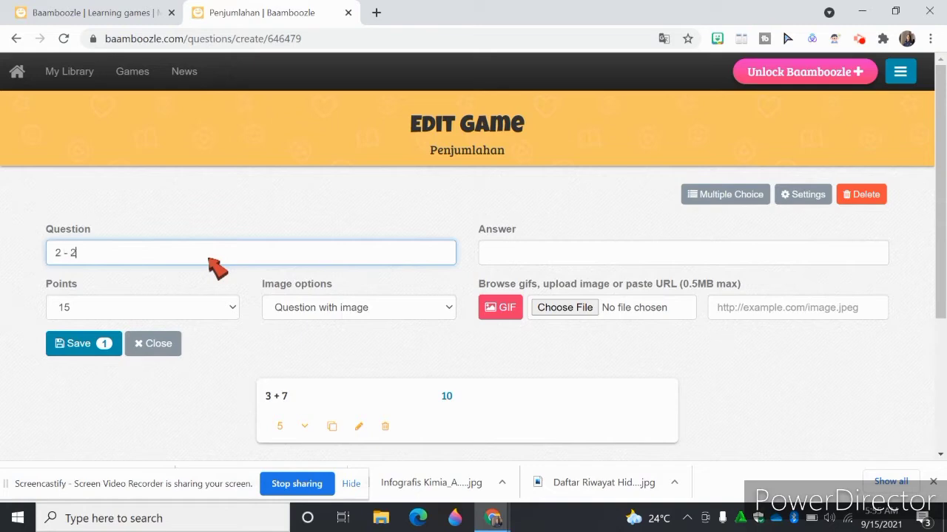
left_click(527, 252)
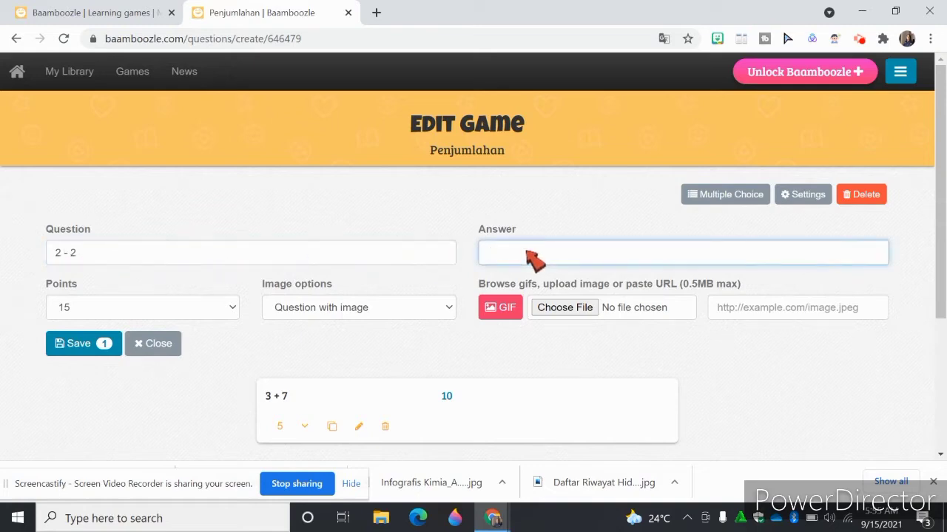
left_click(233, 309)
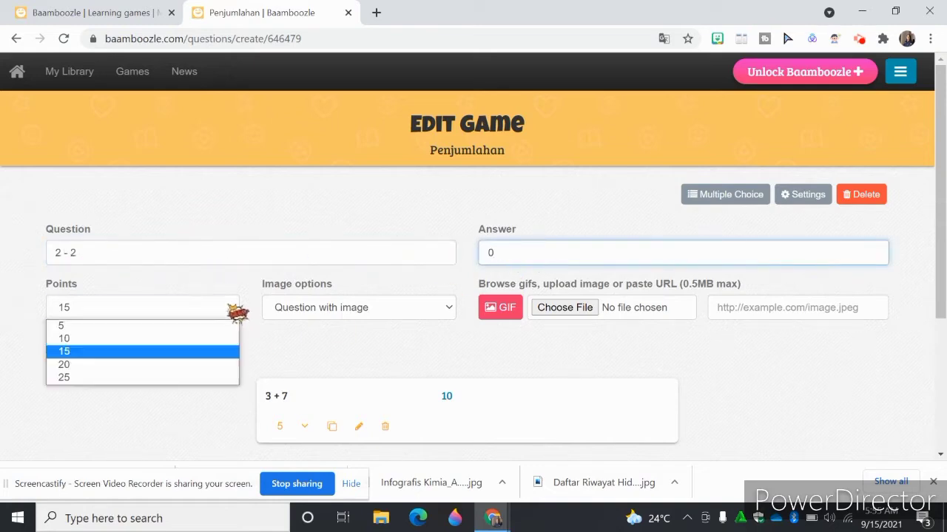
left_click(190, 340)
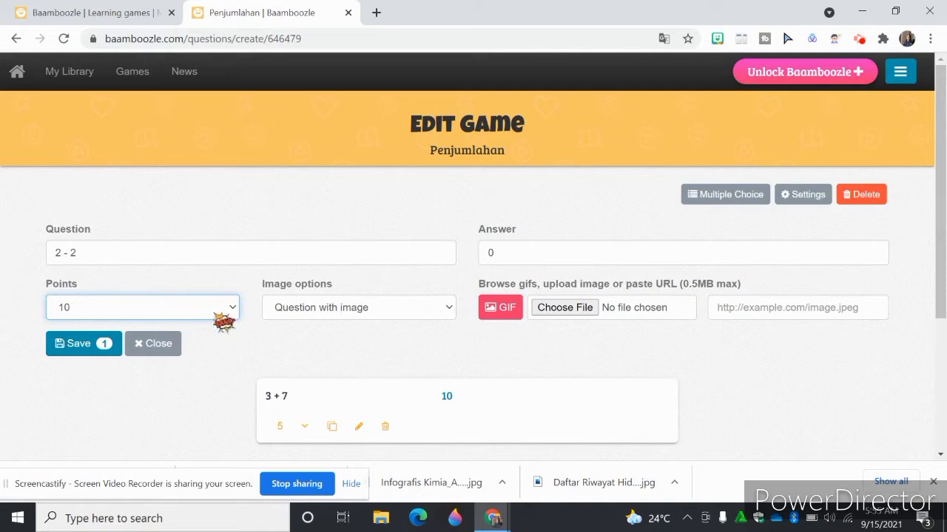
left_click(80, 347)
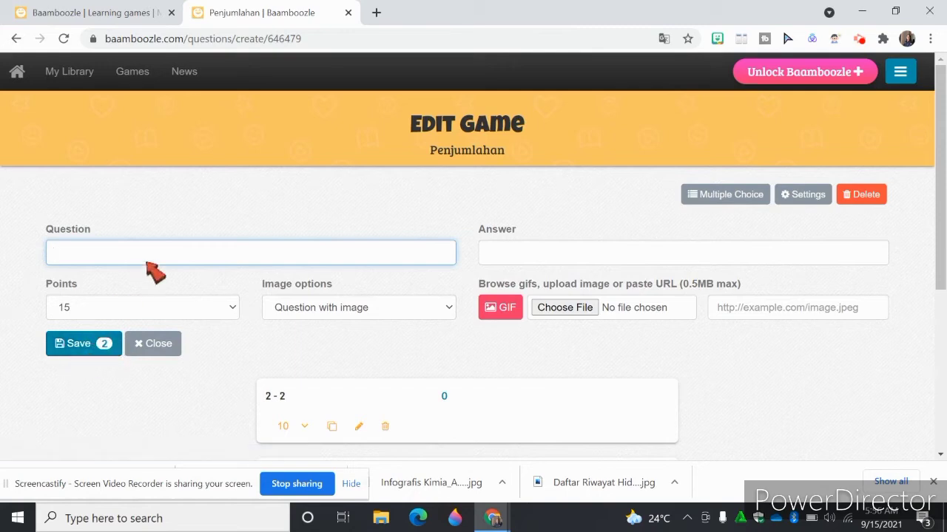
Add the question "5 + 10" with the answer 15, worth 15 points, and save it to the game.
type("5 + 10")
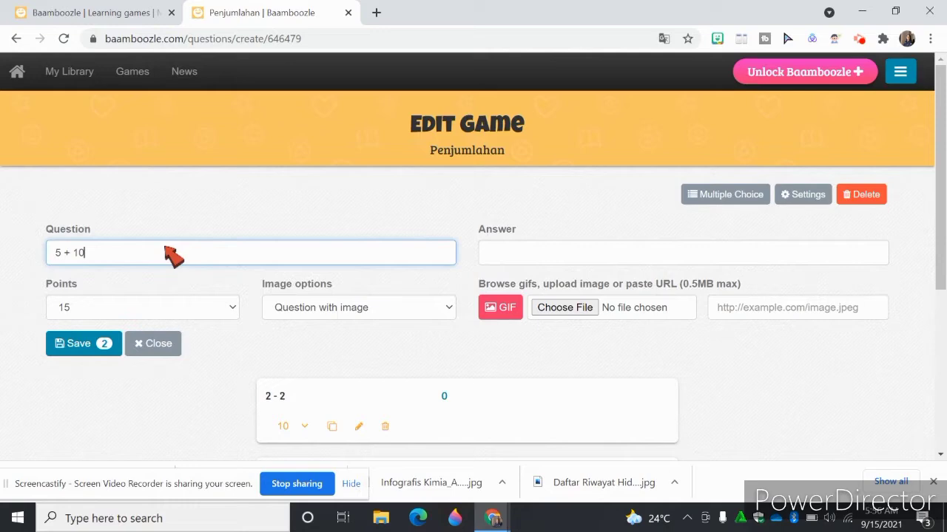
left_click(525, 255)
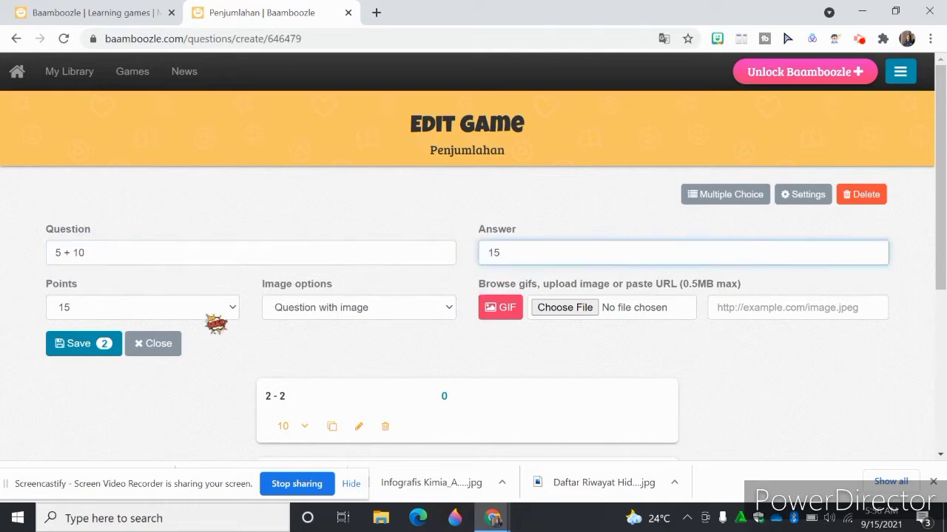
left_click(222, 312)
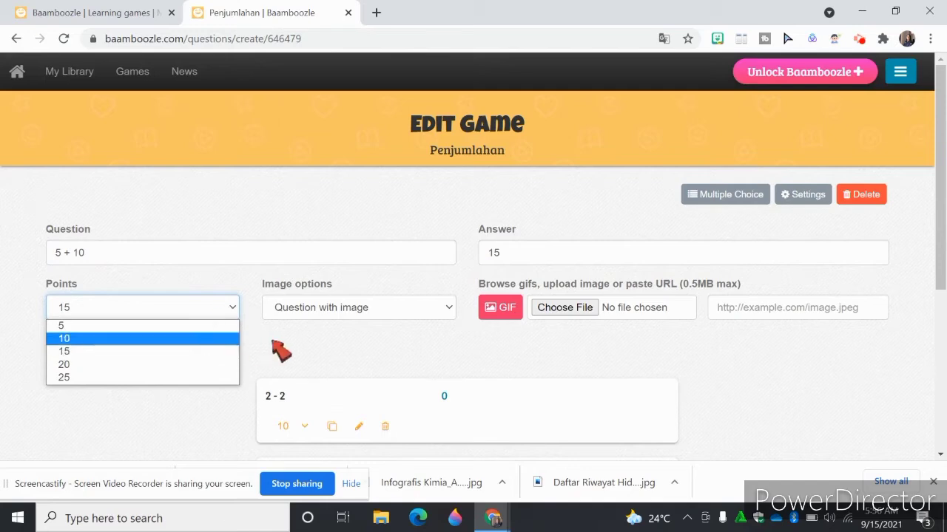
left_click(312, 342)
left_click(86, 358)
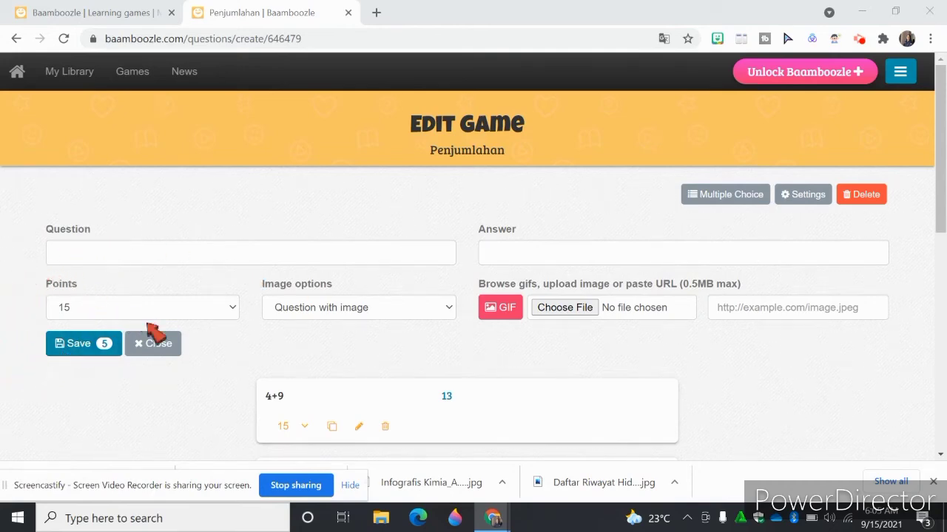
Close the question editor and show, then hide, the answers in the game preview.
left_click(167, 347)
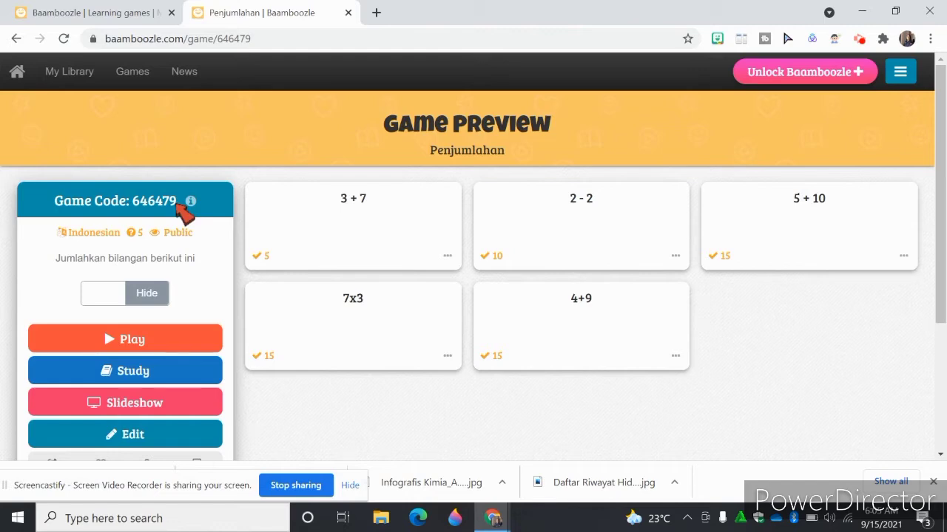
left_click(143, 300)
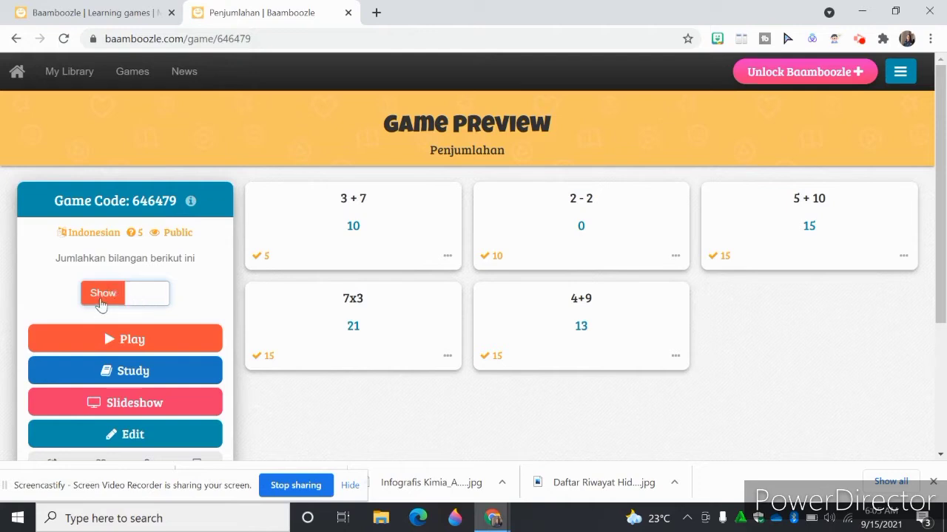
left_click(101, 301)
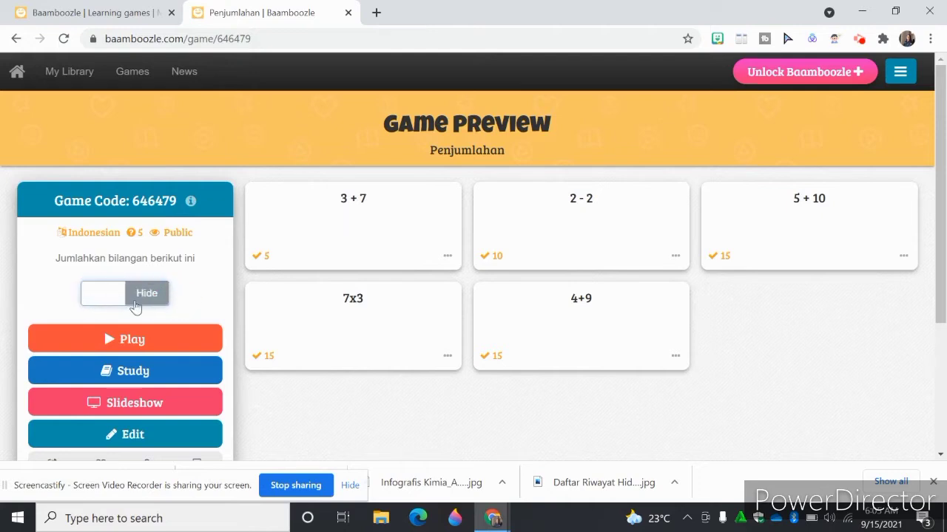
Open the play setup for the Penjumlahan game and choose two teams.
left_click(159, 346)
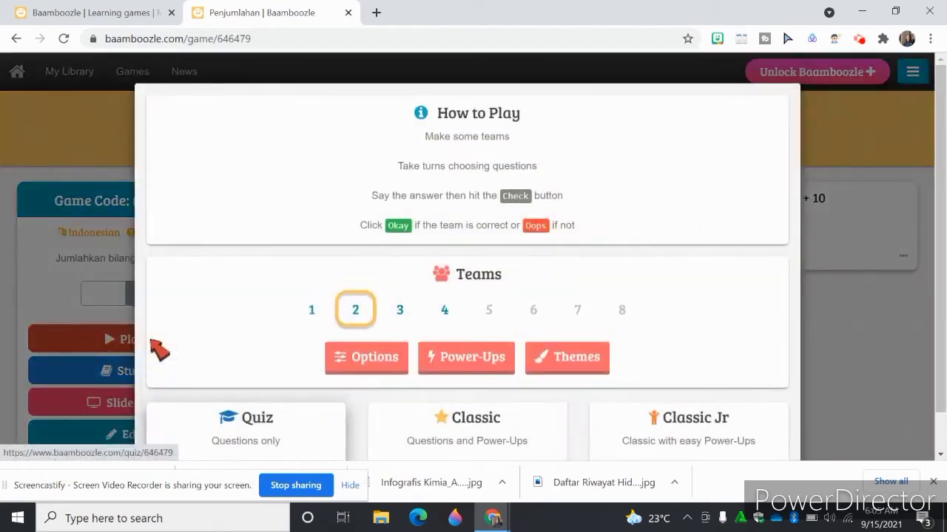
left_click(303, 313)
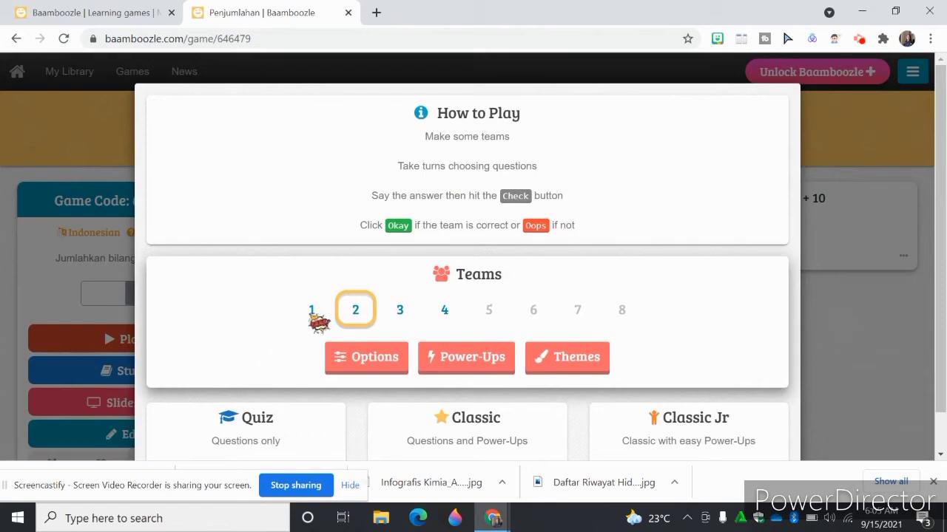
left_click(347, 314)
scroll(503, 318, "down", 1)
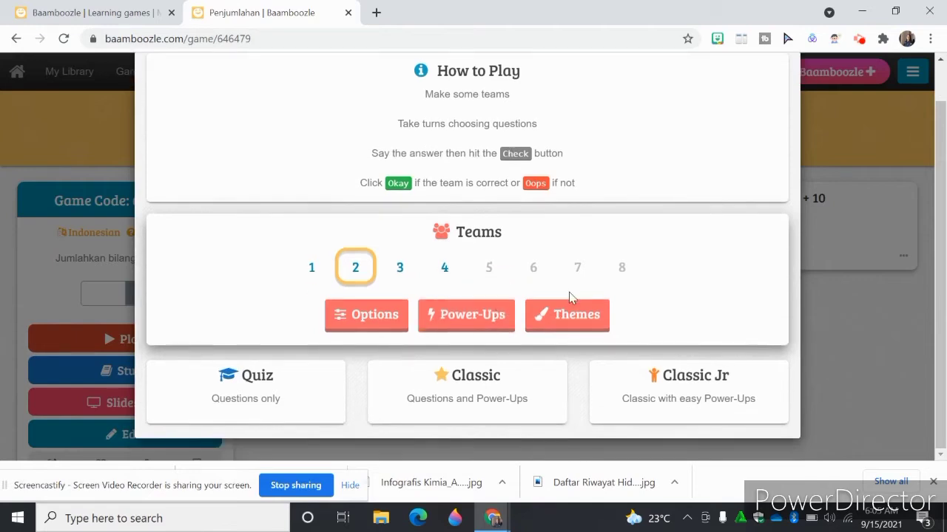
Look through the list of available power-ups, from Rocket and Banana to Magnet and Ghost.
left_click(480, 318)
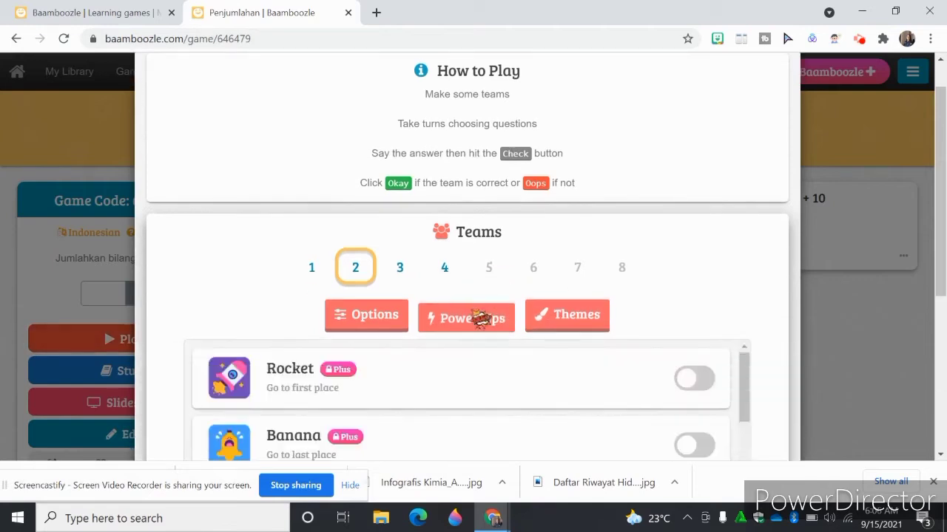
scroll(475, 329, "down", 5)
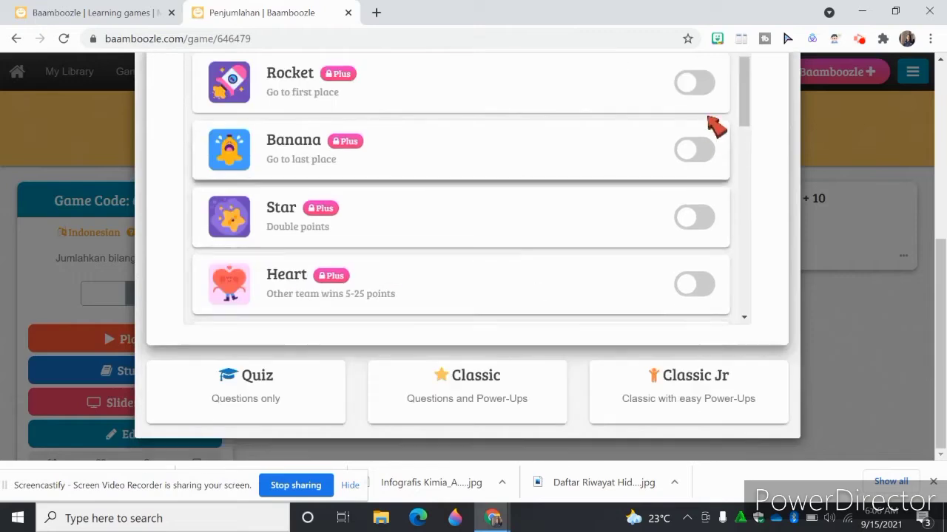
left_click_drag(743, 110, 748, 193)
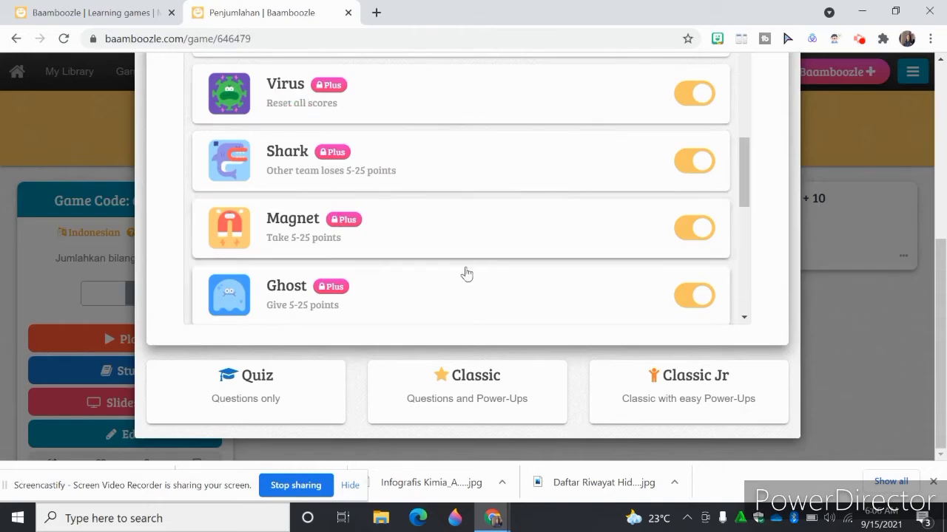
scroll(477, 263, "up", 4)
scroll(486, 259, "down", 5)
scroll(488, 260, "up", 6)
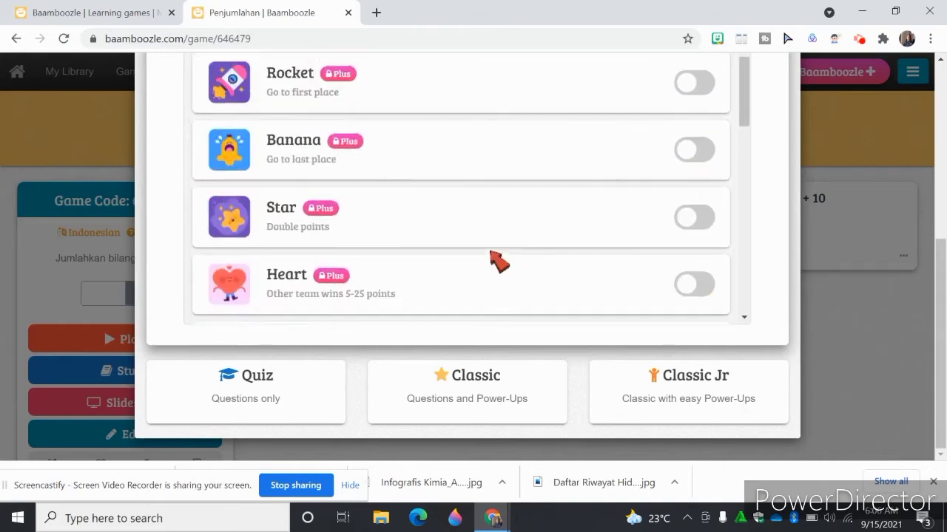
scroll(718, 258, "up", 3)
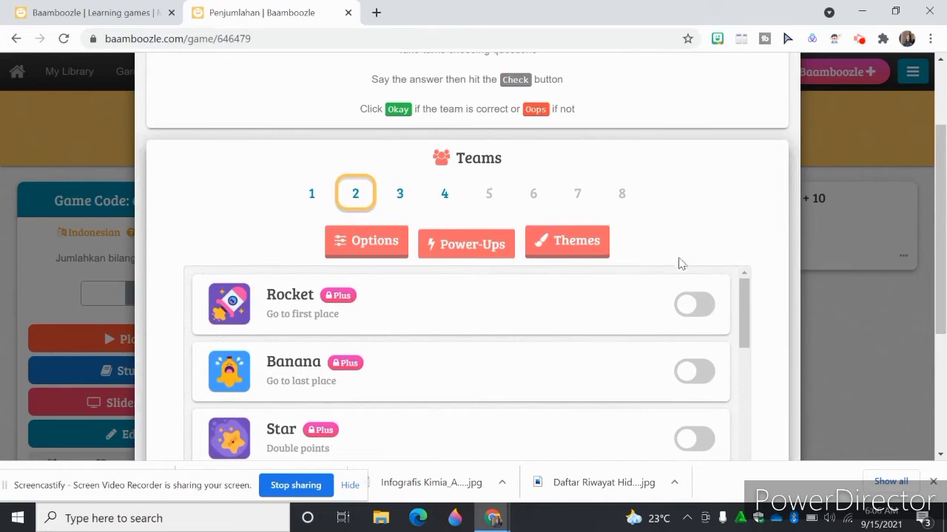
Browse the game themes and turn on the S Sounds theme.
left_click(575, 244)
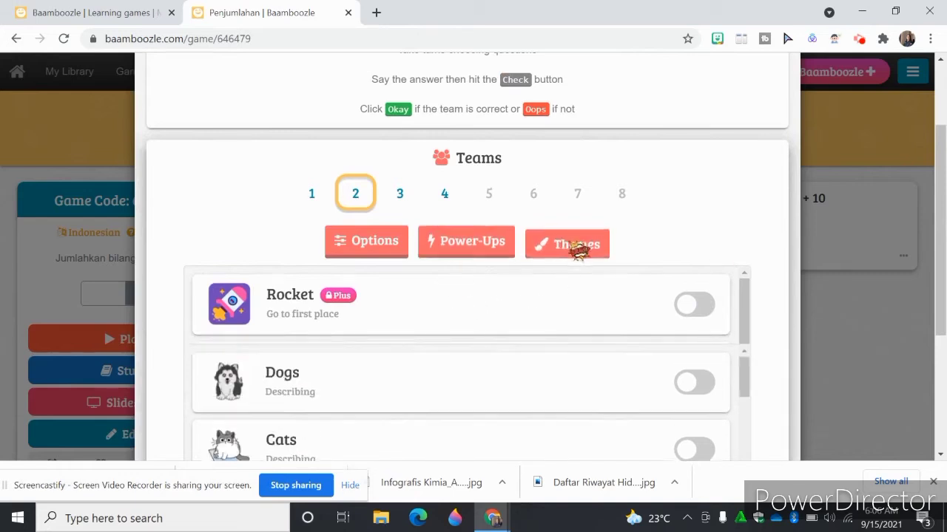
scroll(569, 308, "down", 2)
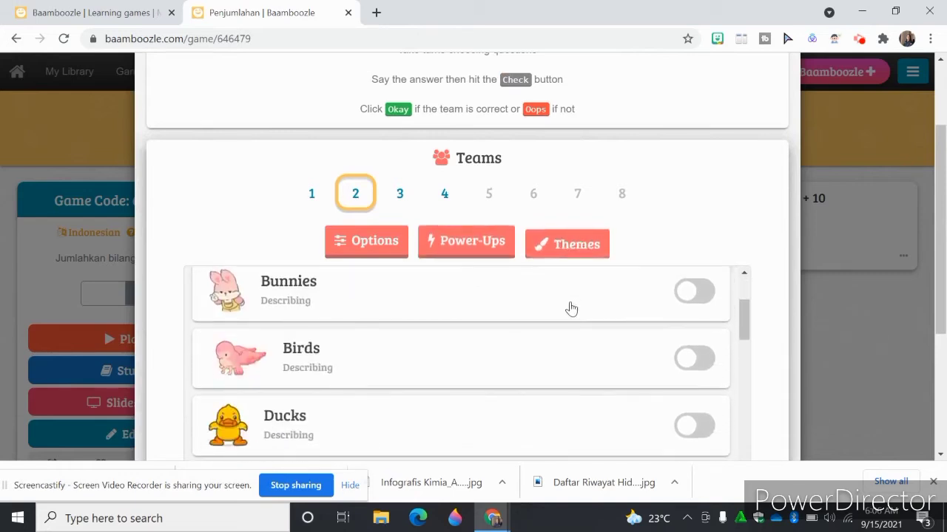
scroll(571, 308, "down", 3)
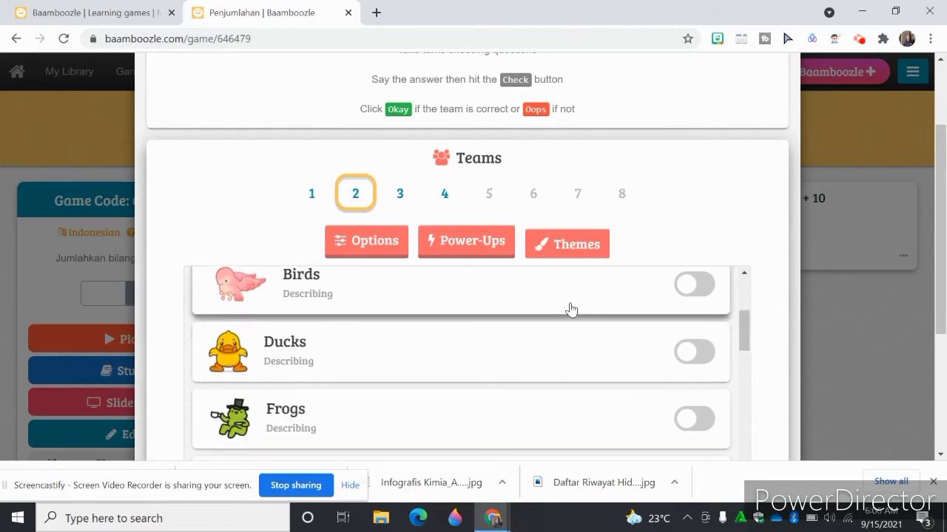
scroll(573, 318, "down", 3)
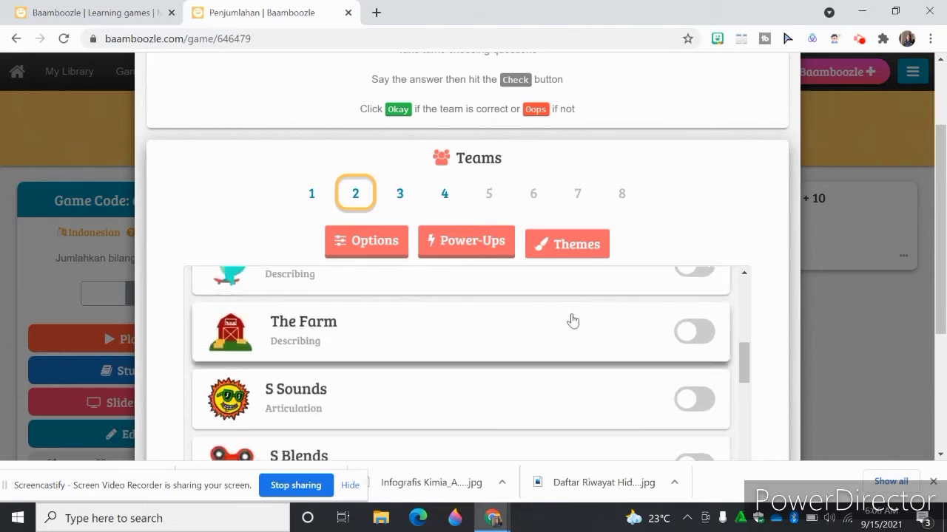
left_click(695, 326)
scroll(764, 281, "up", 2)
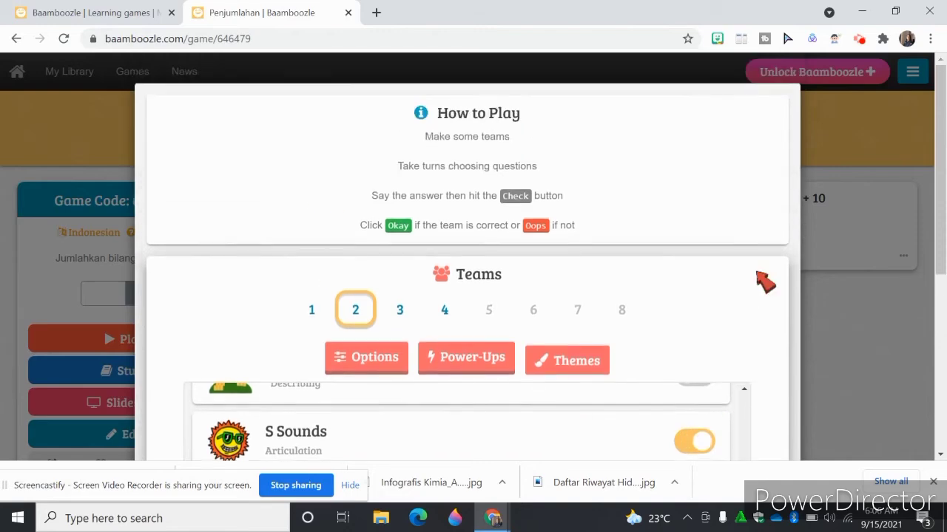
scroll(764, 281, "down", 4)
scroll(744, 225, "up", 10)
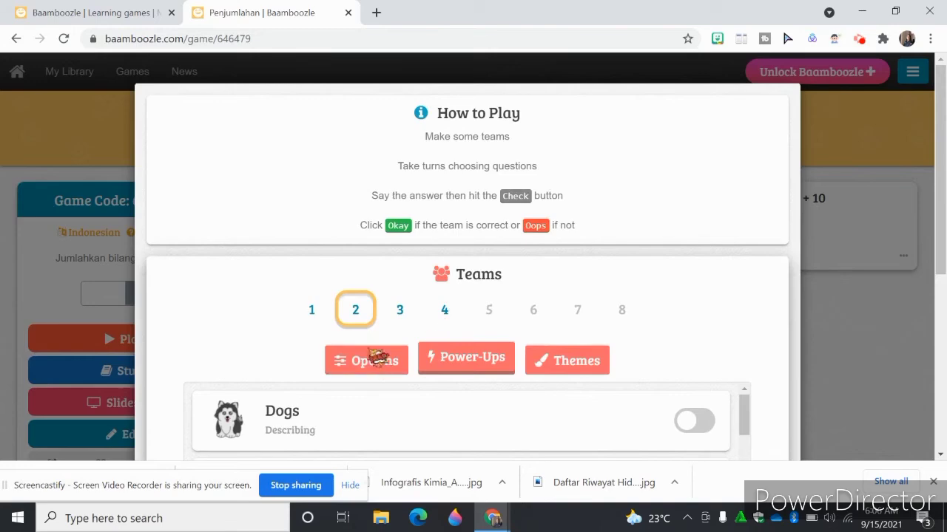
Start the game in Classic Jr mode and dismiss the page translation prompt.
scroll(746, 301, "down", 4)
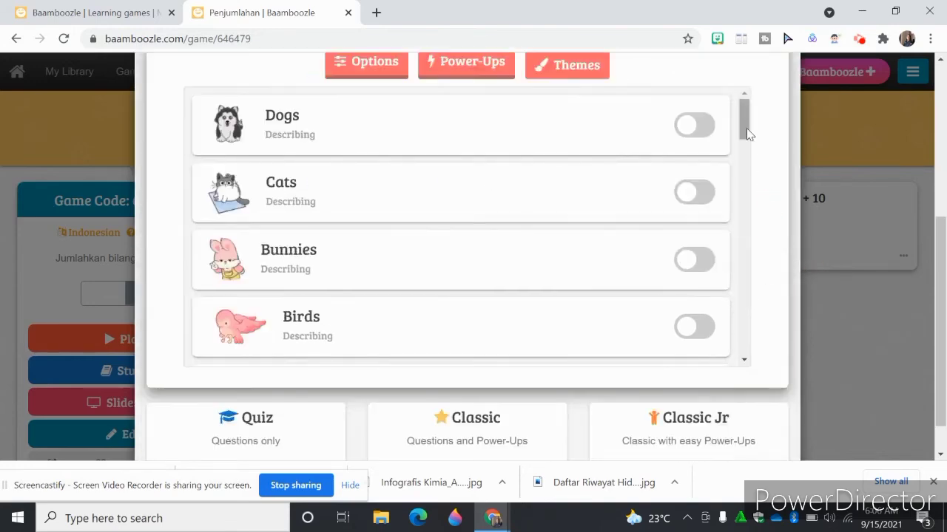
mouse_move(744, 126)
left_mouse_down()
mouse_move(761, 353)
mouse_move(744, 111)
left_mouse_up()
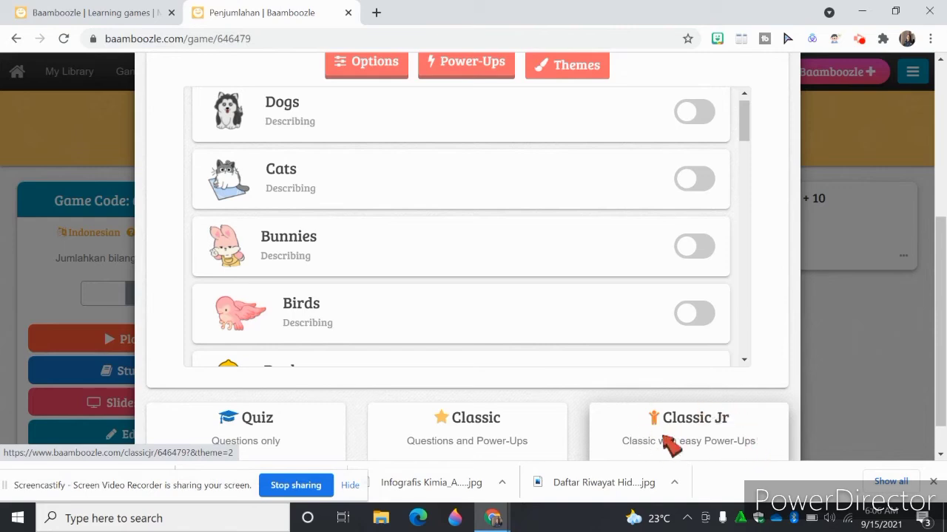
left_click(692, 427)
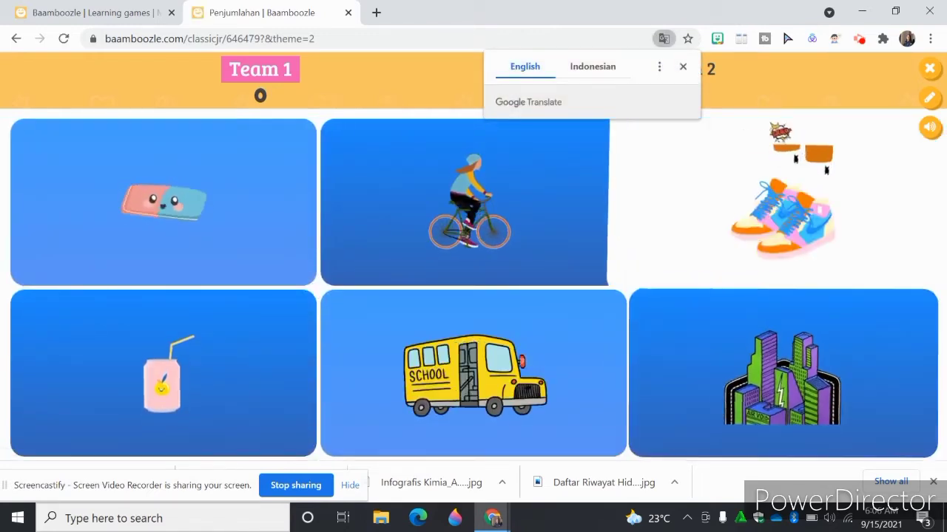
left_click(682, 67)
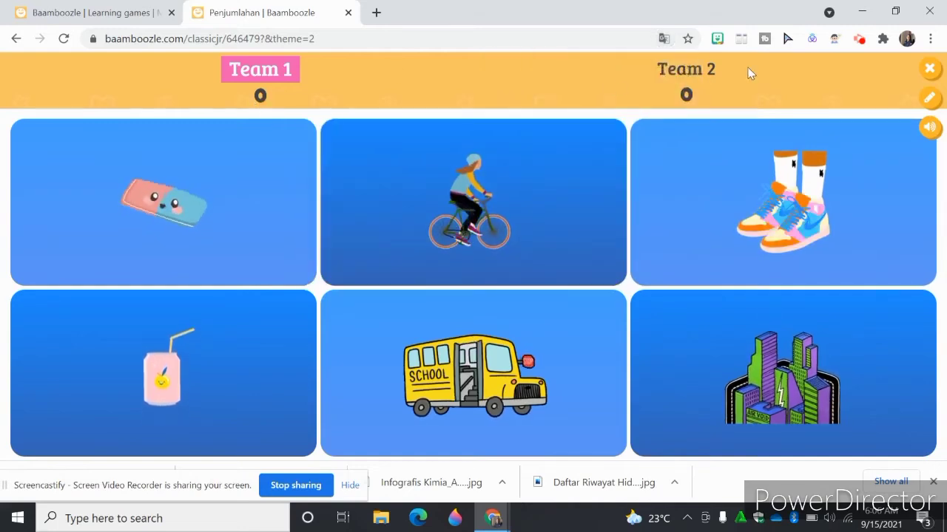
Open the team editing dialog and rename Team 1 as "Kelompok Anggrek".
left_click(929, 104)
left_click(410, 224)
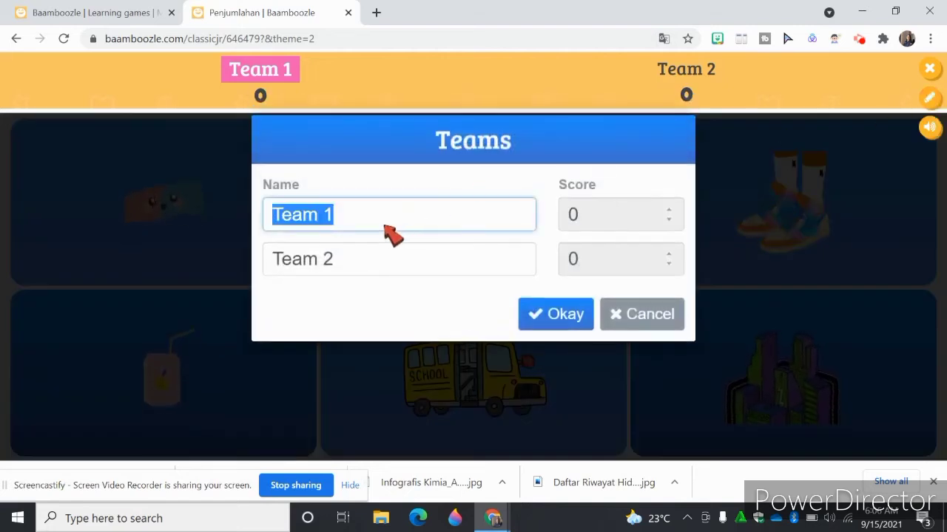
type("K")
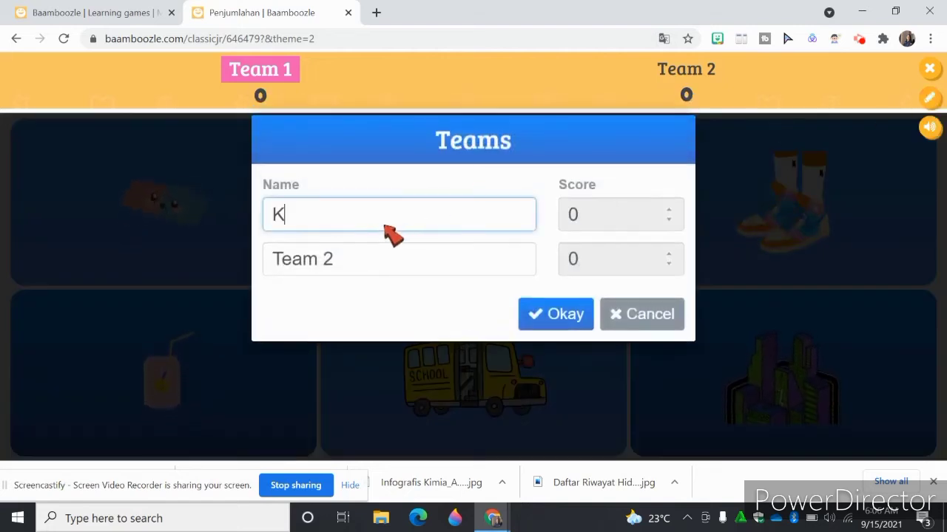
type("elompok Anggrek")
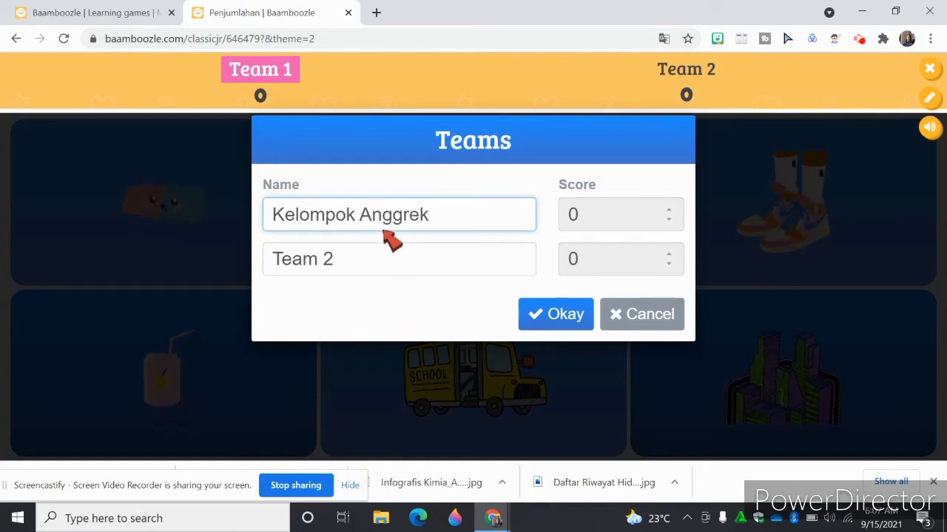
Rename Team 2 as "Kelompok Mawar" and apply the team names.
left_click(381, 265)
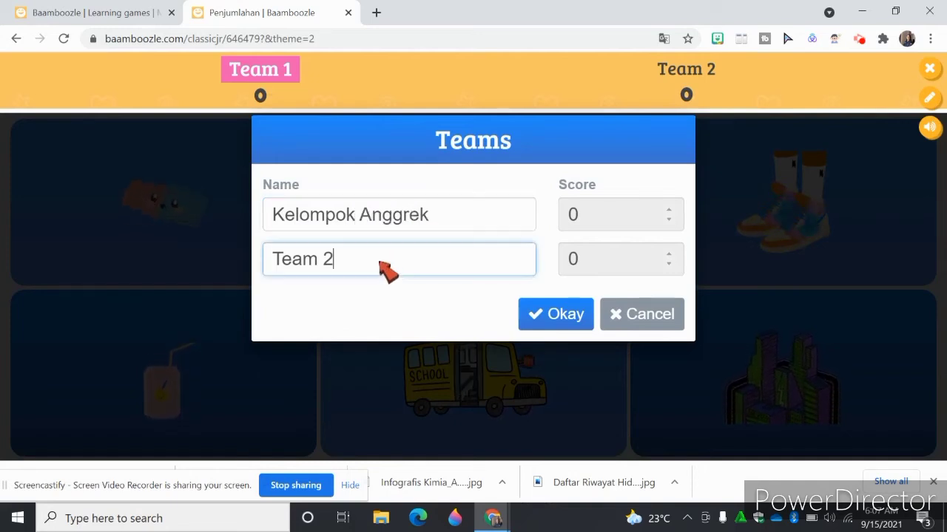
key("BackSpace")
key("BackSpace")
key("BackSpace")
key("BackSpace")
key("BackSpace")
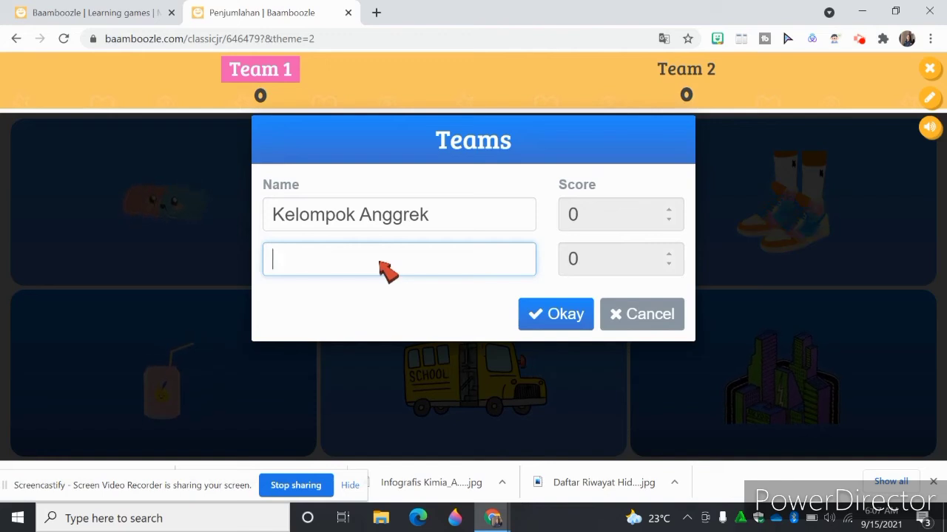
type("Kelompo")
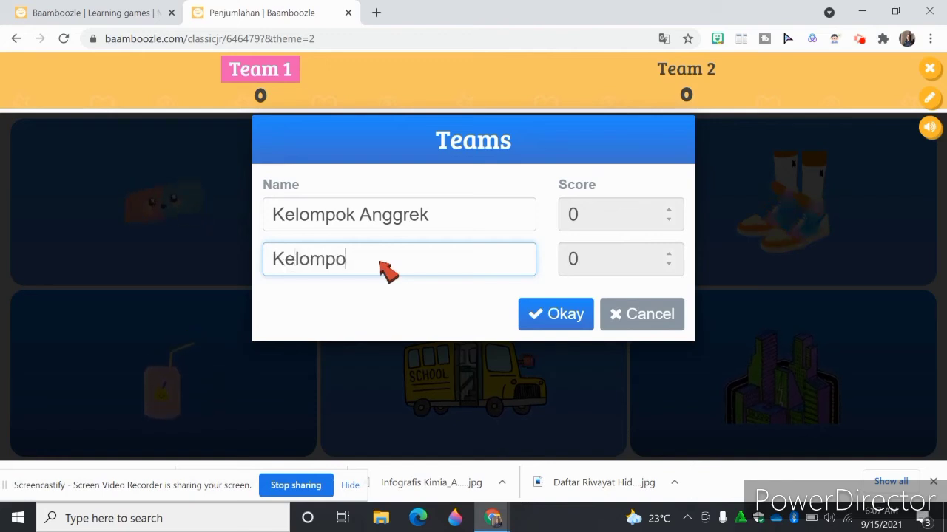
type("k Ma")
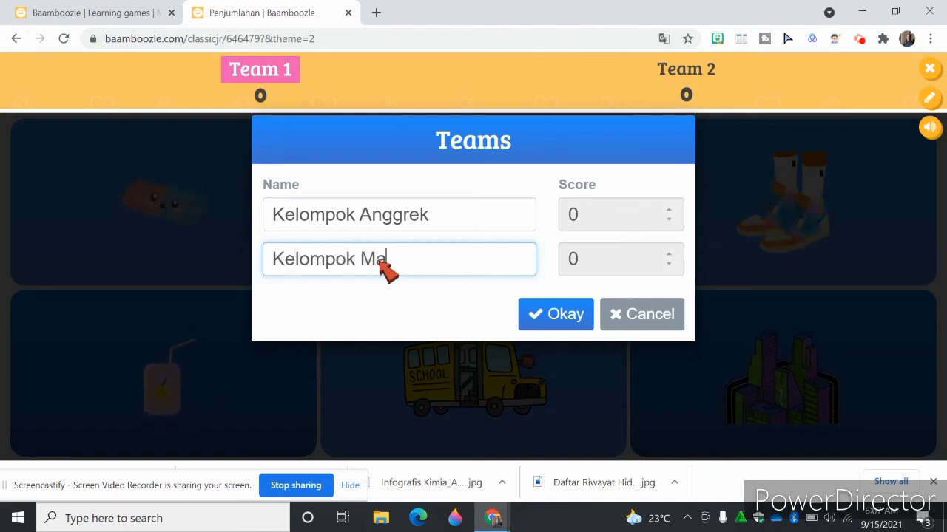
type("war")
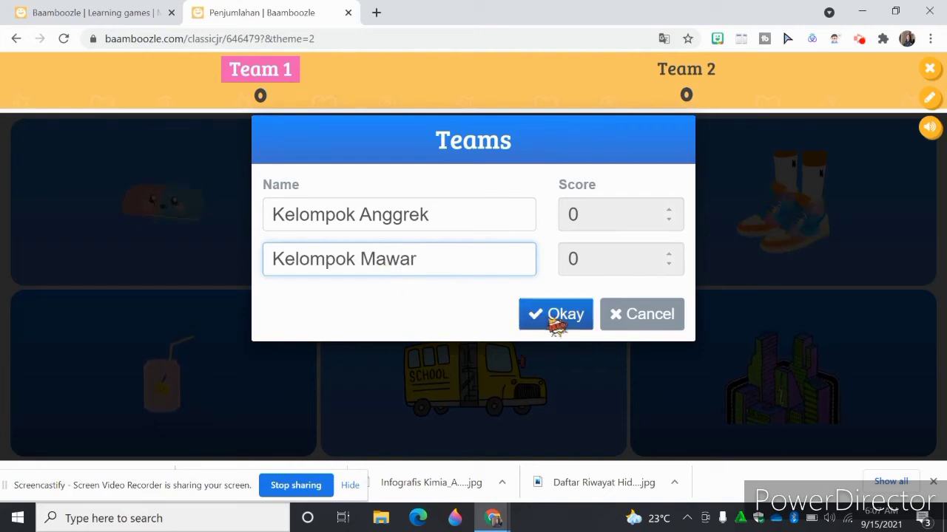
left_click(555, 316)
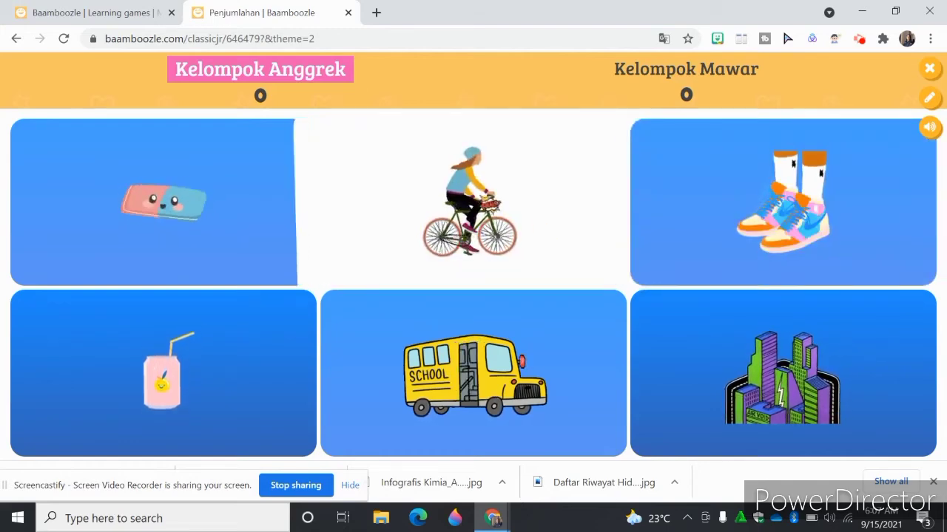
Play the bicycle tile for Kelompok Anggrek and accept its bonus; reveal the eraser tile's answer and mark Kelompok Mawar correct.
left_click(481, 204)
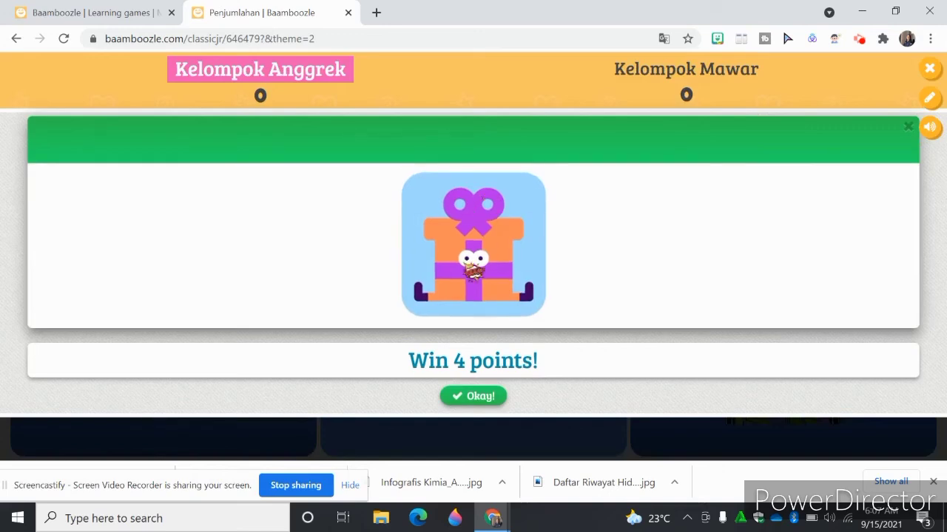
left_click(479, 397)
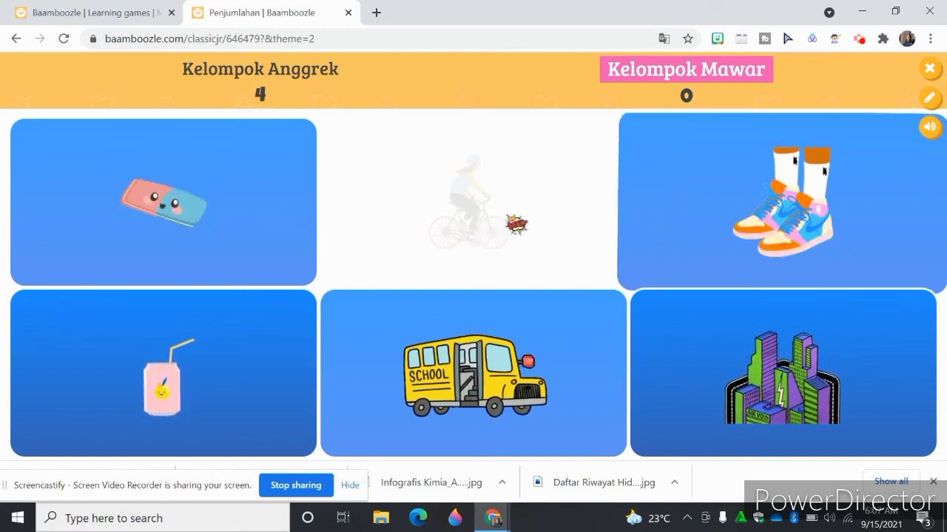
left_click(197, 204)
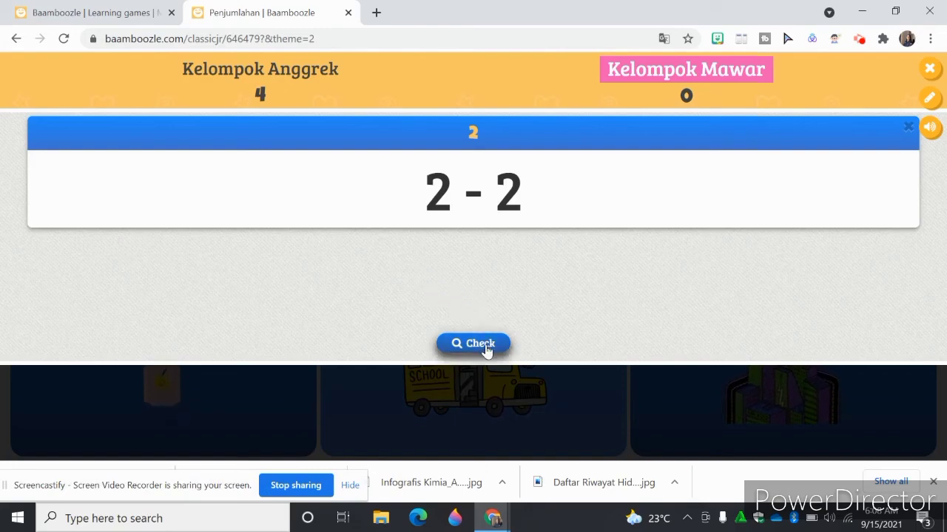
left_click(486, 350)
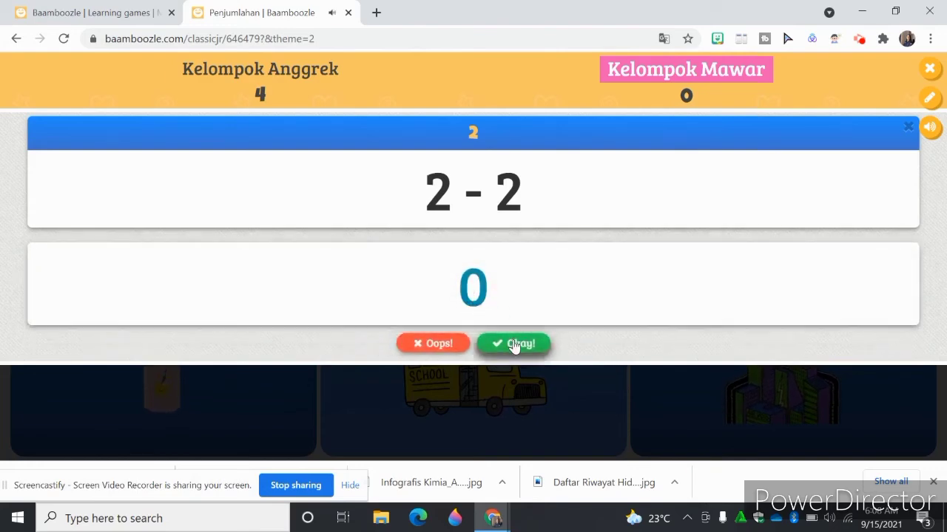
left_click(516, 344)
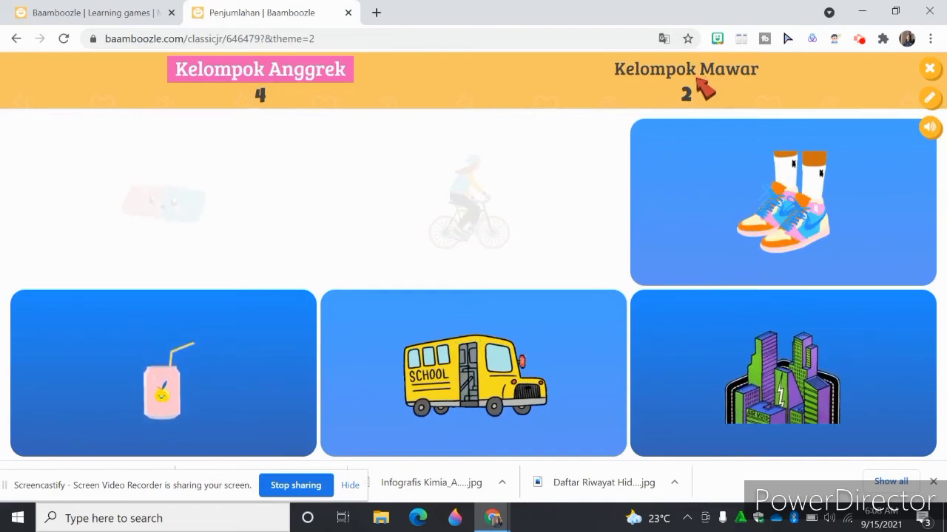
Check the sneakers tile's answer and mark Kelompok Anggrek wrong; check the school bus tile's answer and mark Kelompok Mawar correct.
left_click(751, 191)
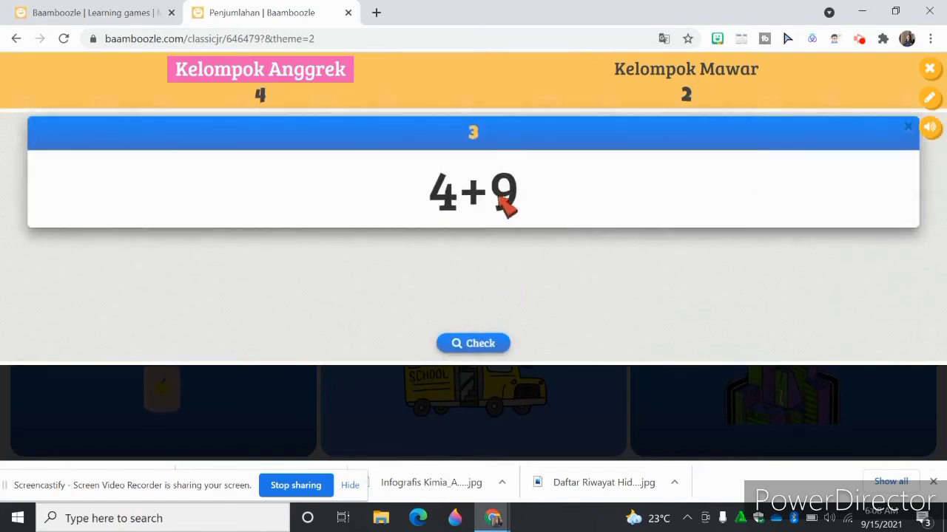
left_click(483, 346)
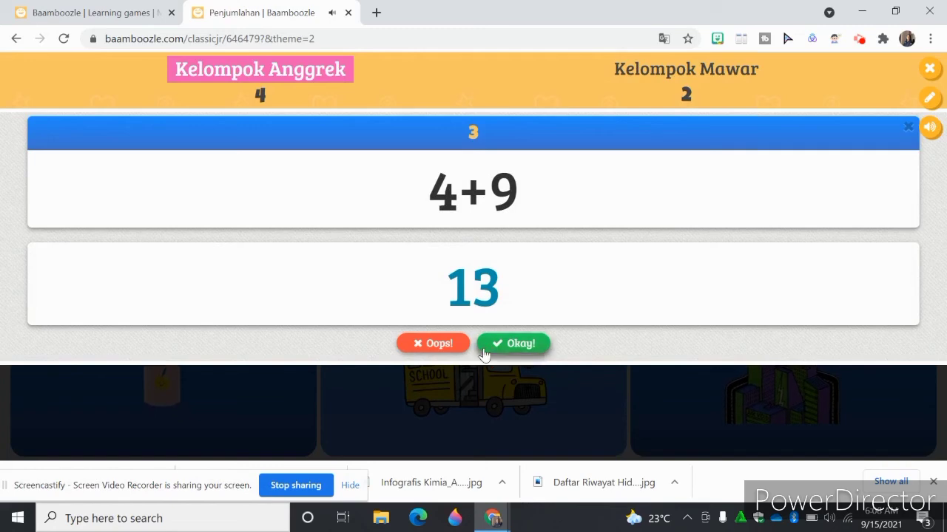
left_click(450, 349)
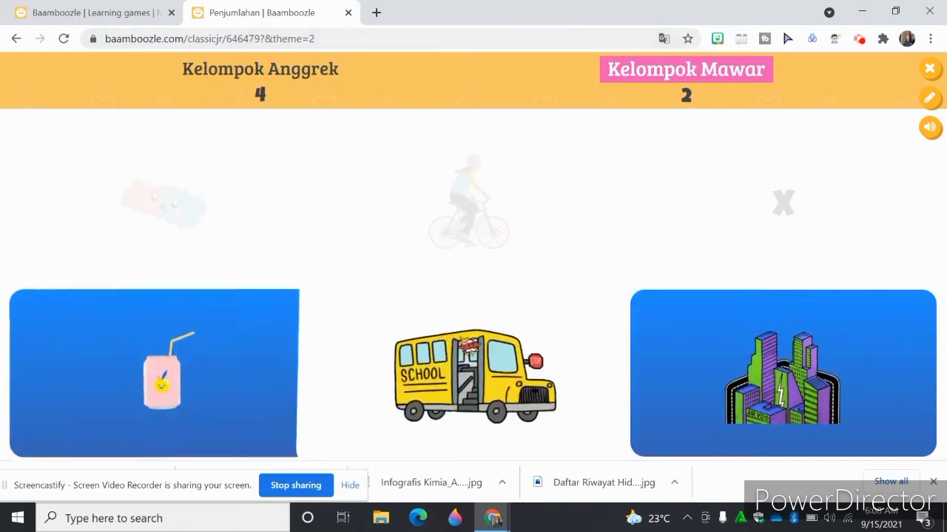
left_click(438, 378)
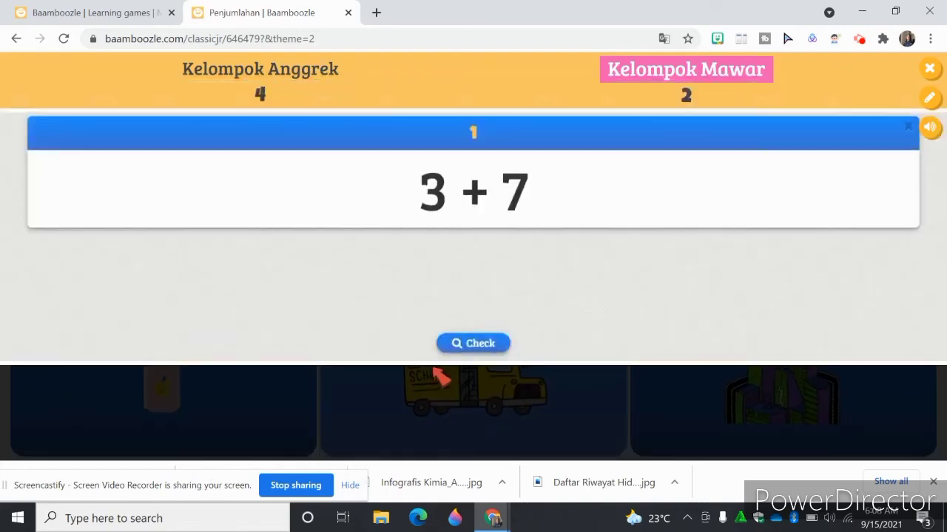
left_click(460, 345)
left_click(517, 344)
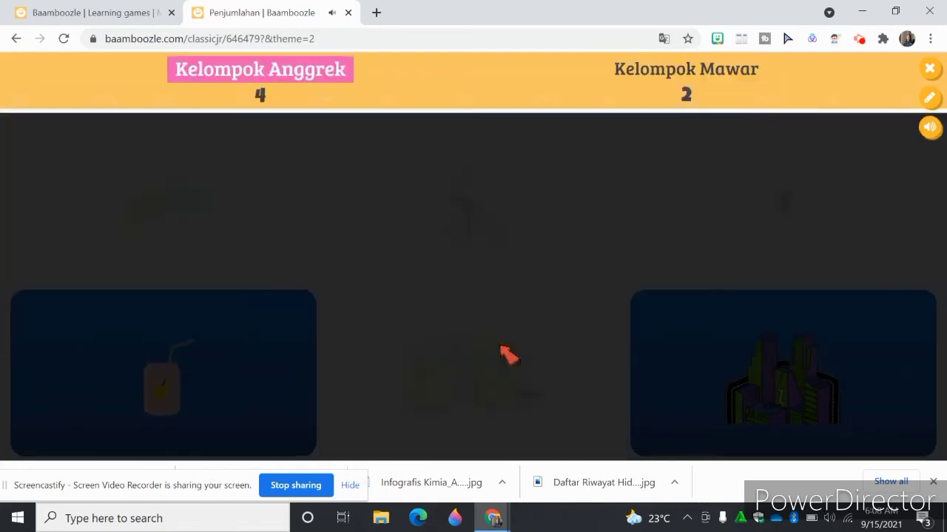
Check the drink can tile's answer and mark Kelompok Anggrek wrong; check the city buildings tile's answer and mark Kelompok Mawar correct.
left_click(158, 365)
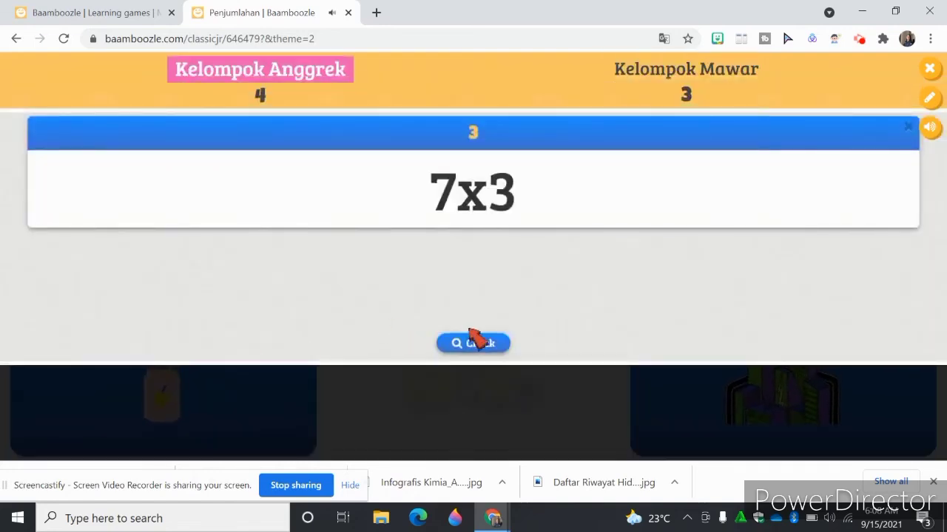
left_click(471, 337)
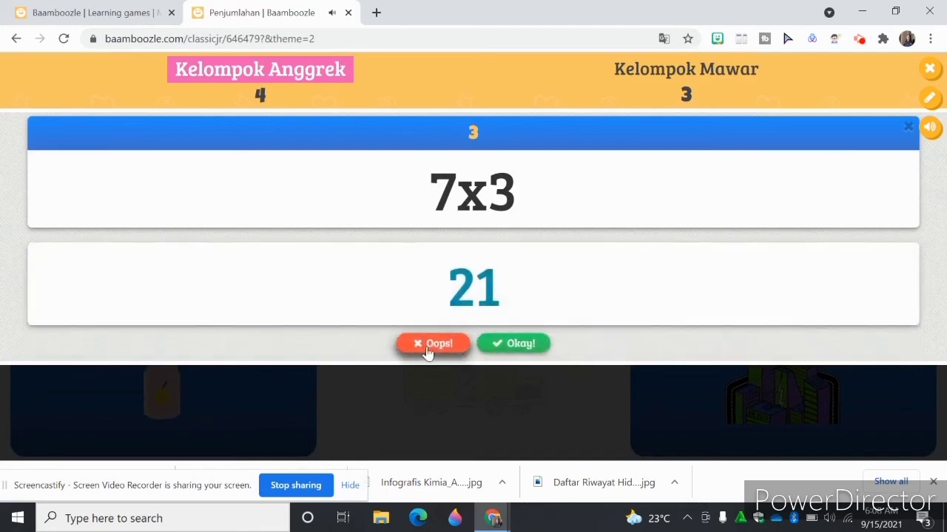
left_click(427, 345)
left_click(723, 409)
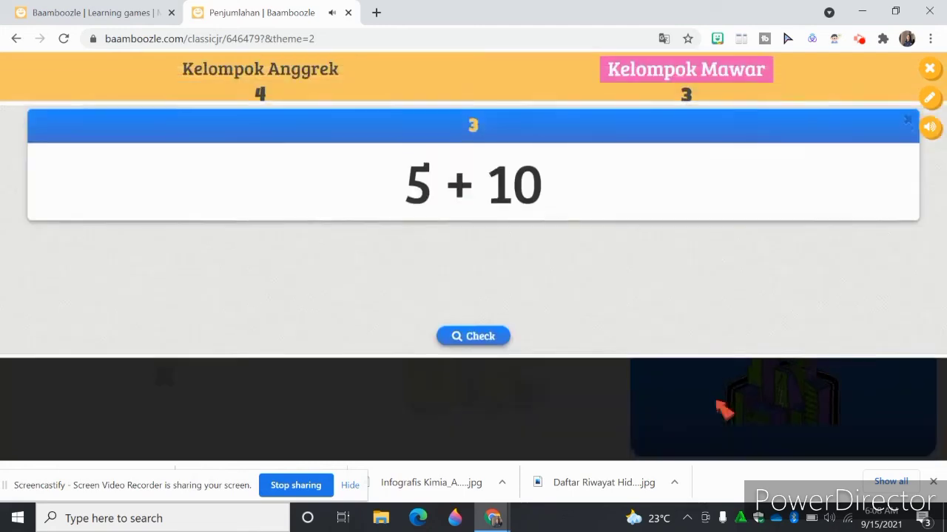
left_click(471, 344)
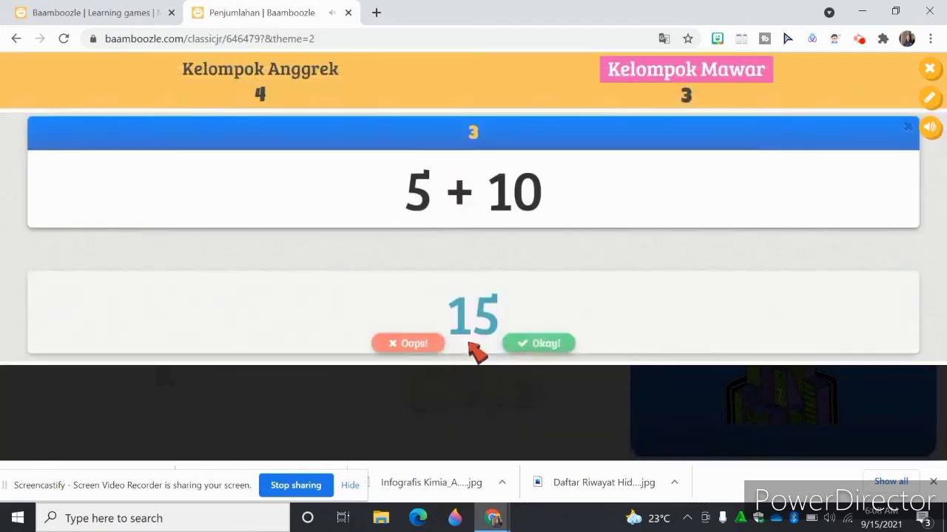
left_click(505, 346)
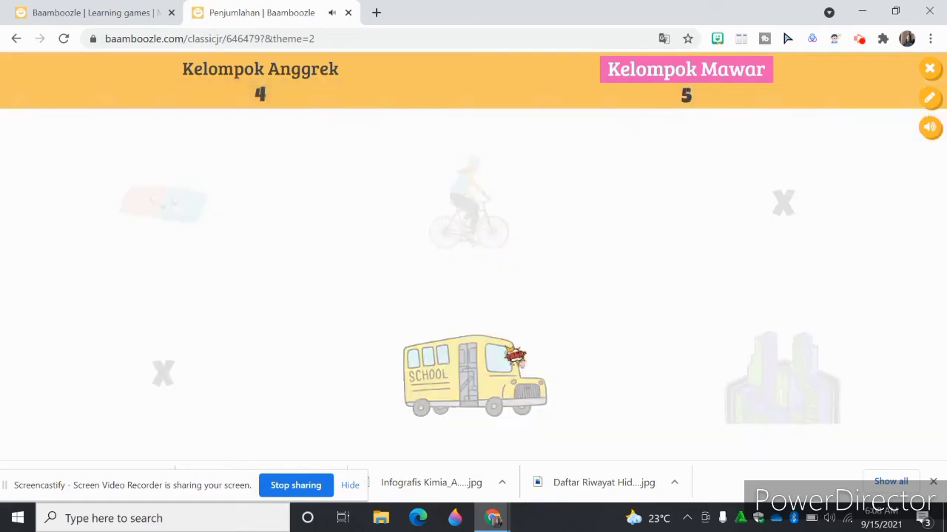